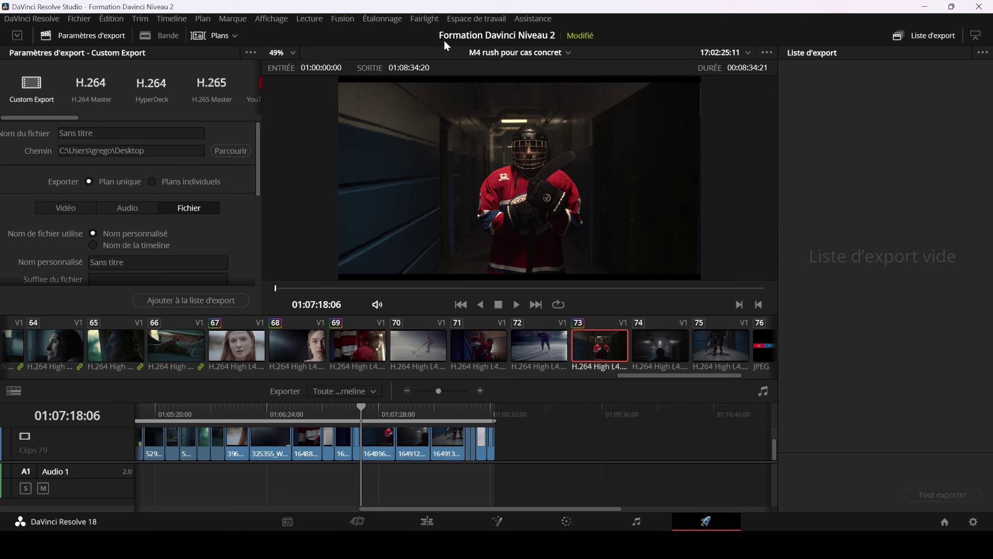
View the Custom Export video settings (1920 x 1080, 24 fps, H.264) at full height, then restore half height.
click(17, 38)
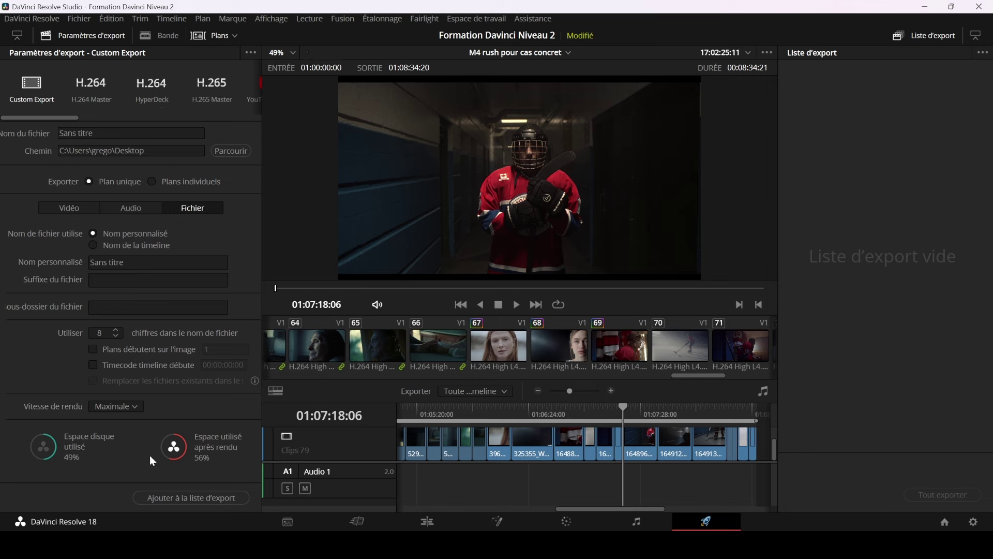
click(85, 212)
scroll(171, 220, down, 10)
scroll(177, 367, up, 8)
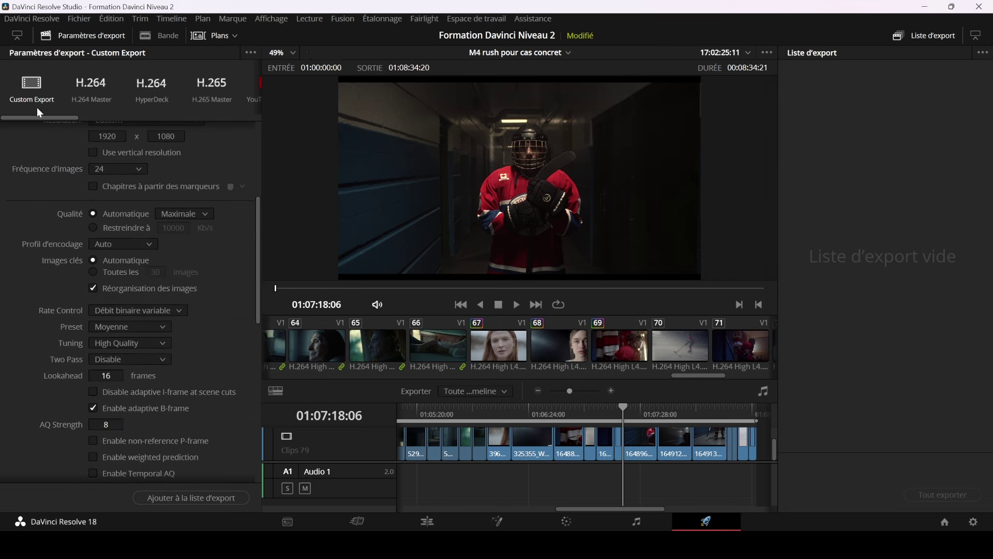
click(17, 35)
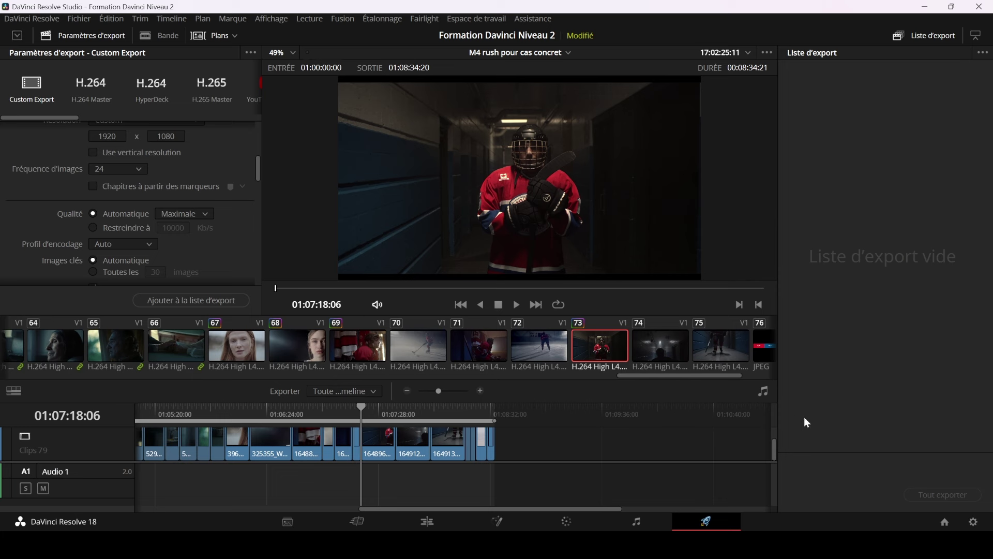
Shorten the export queue panel so the clip strip spans the full page width.
click(979, 41)
click(978, 43)
click(977, 42)
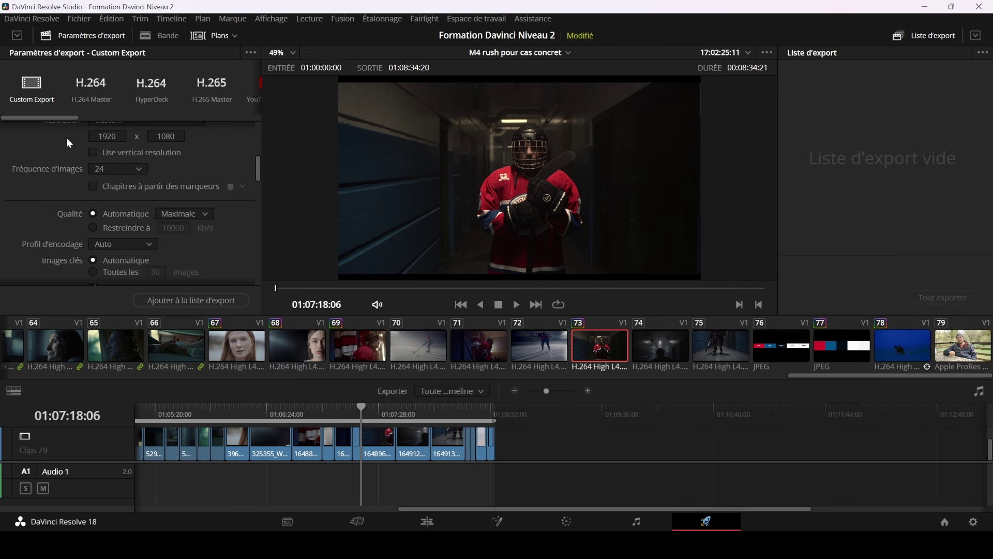
Try Tape output, dismiss the missing recording device warning, then open the Clips filter list.
click(167, 37)
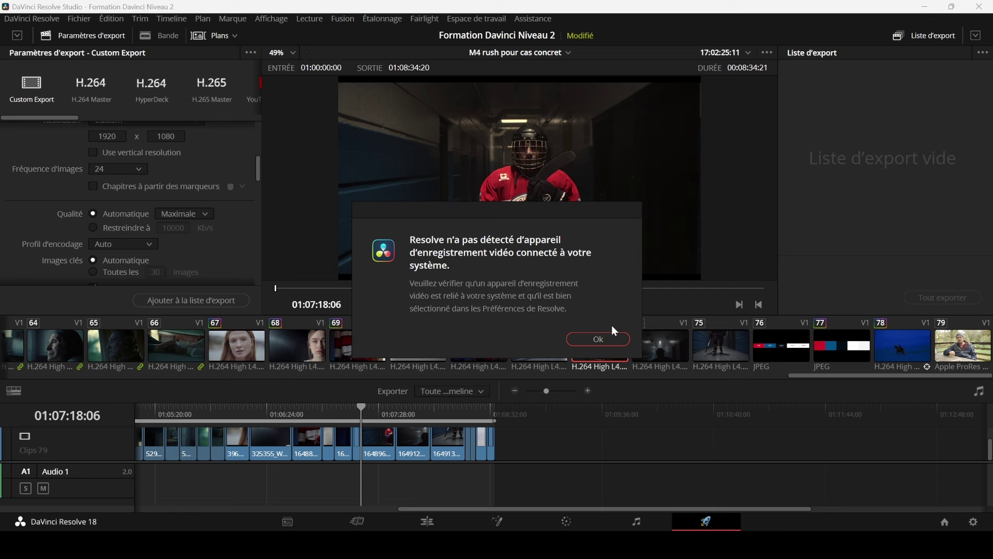
click(590, 338)
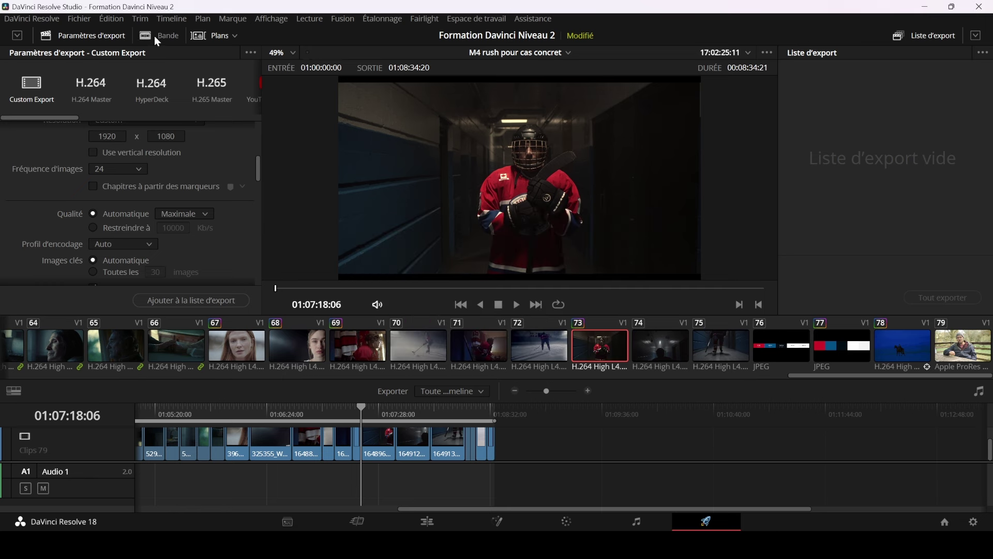
click(225, 35)
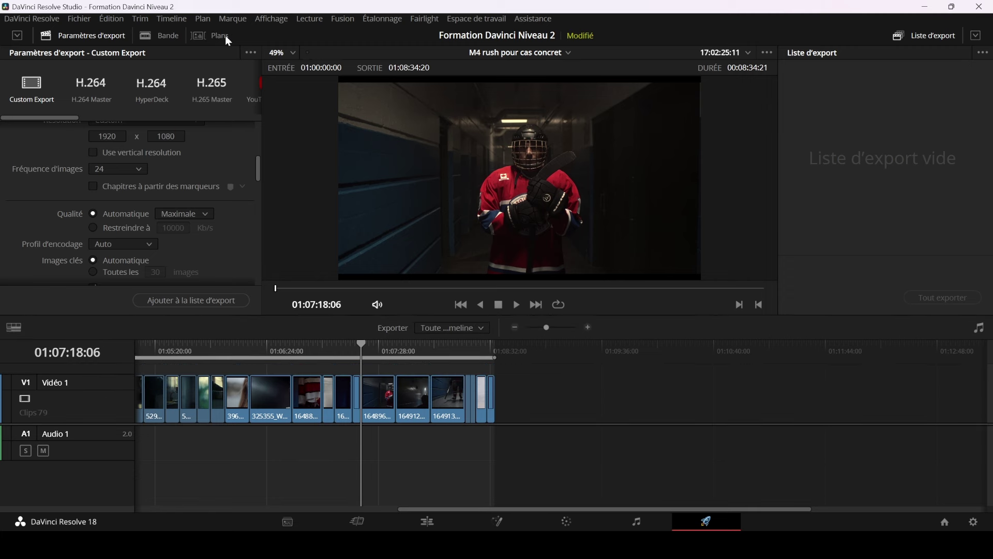
click(225, 35)
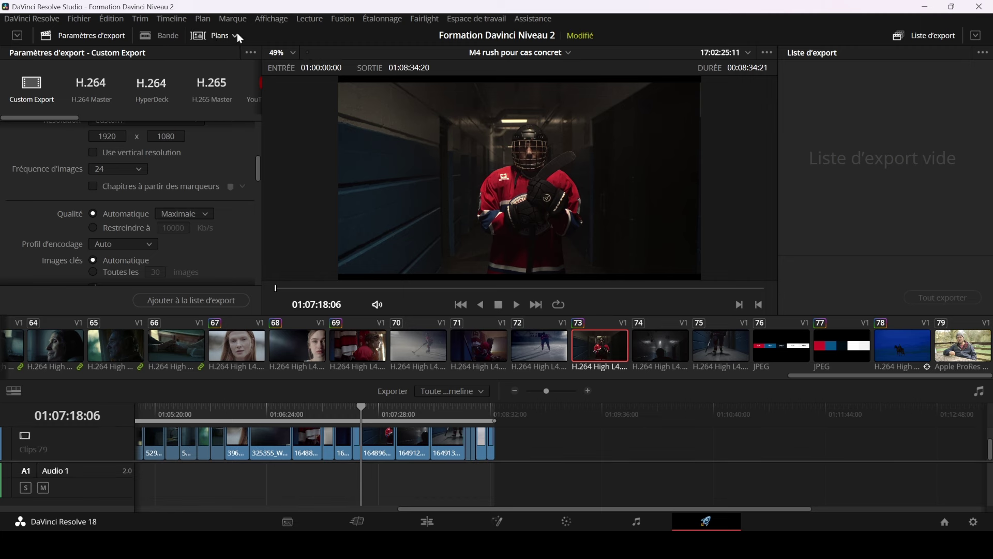
click(237, 33)
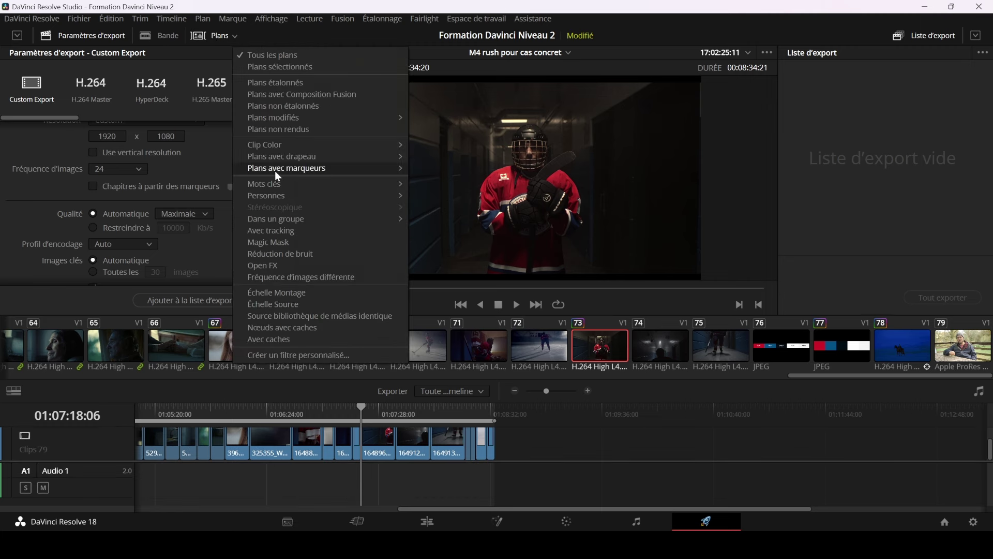
mouse_move(275, 171)
Browse the export queue's options menu twice, closing it without choosing anything.
click(982, 54)
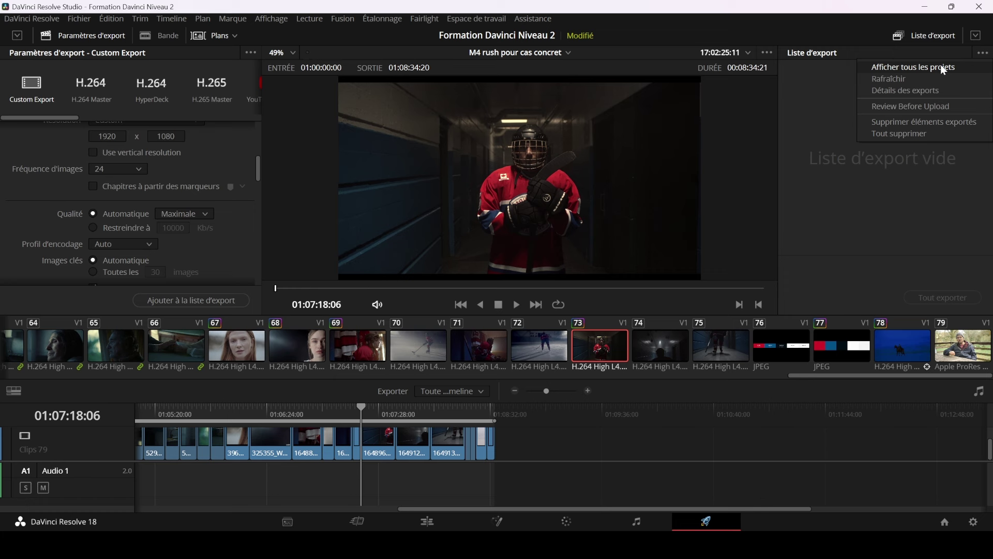
click(852, 173)
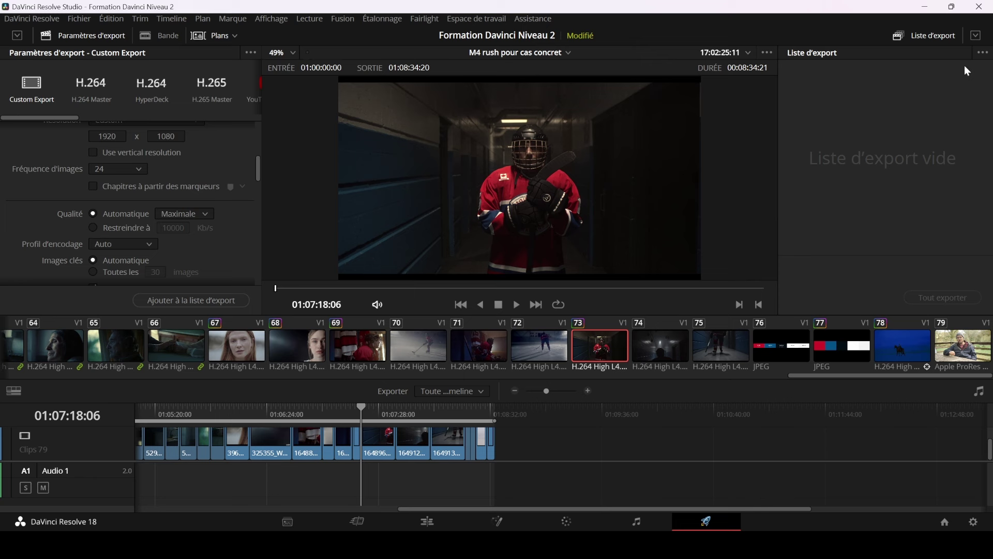
click(981, 54)
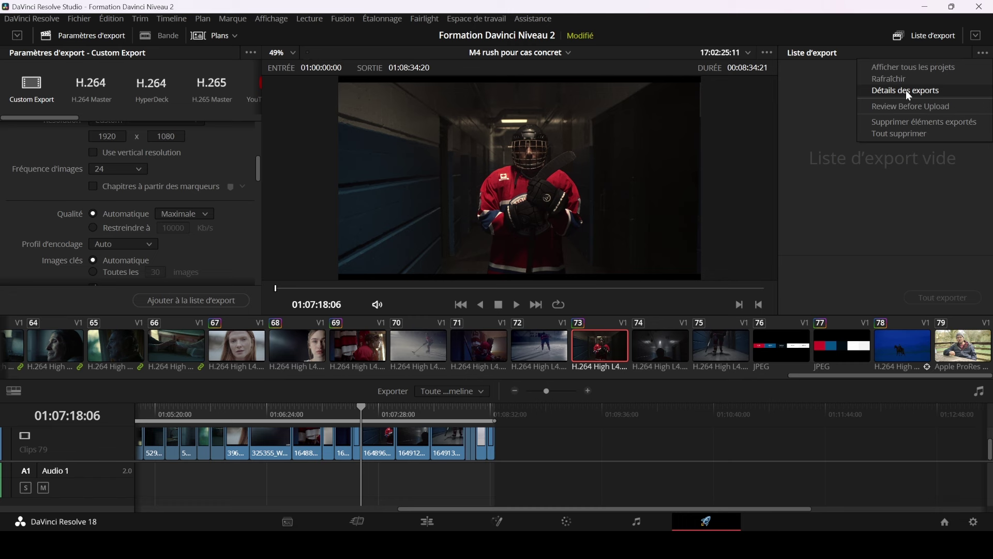
click(920, 135)
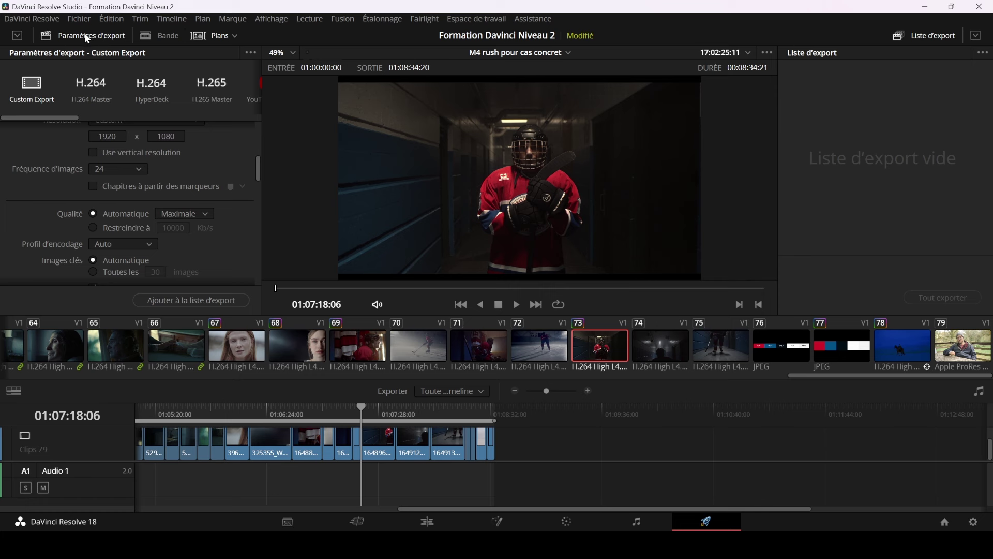
Expand Export Settings to the full left height and scroll through its settings.
click(19, 37)
scroll(129, 302, up, 3)
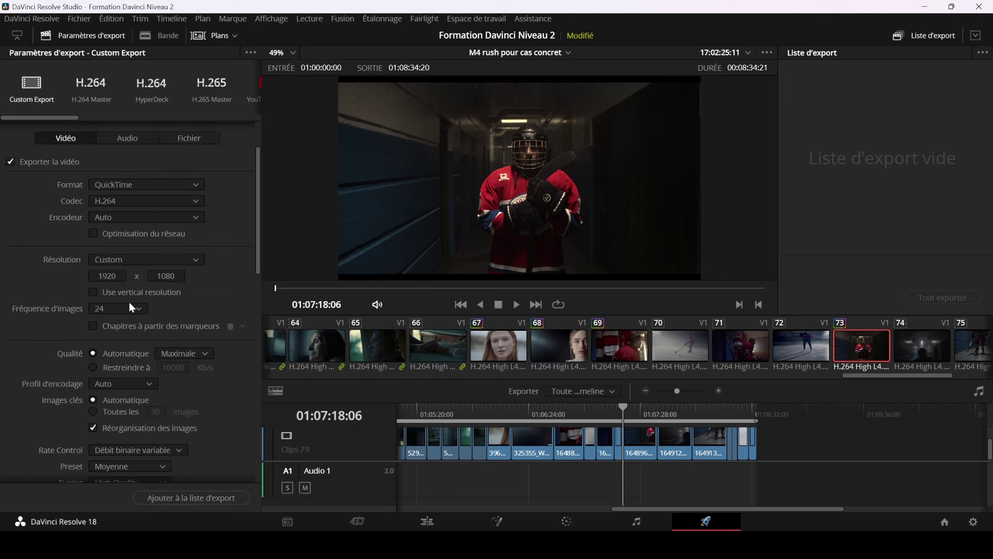
scroll(132, 304, up, 2)
scroll(132, 304, down, 6)
scroll(138, 297, down, 6)
scroll(143, 326, up, 5)
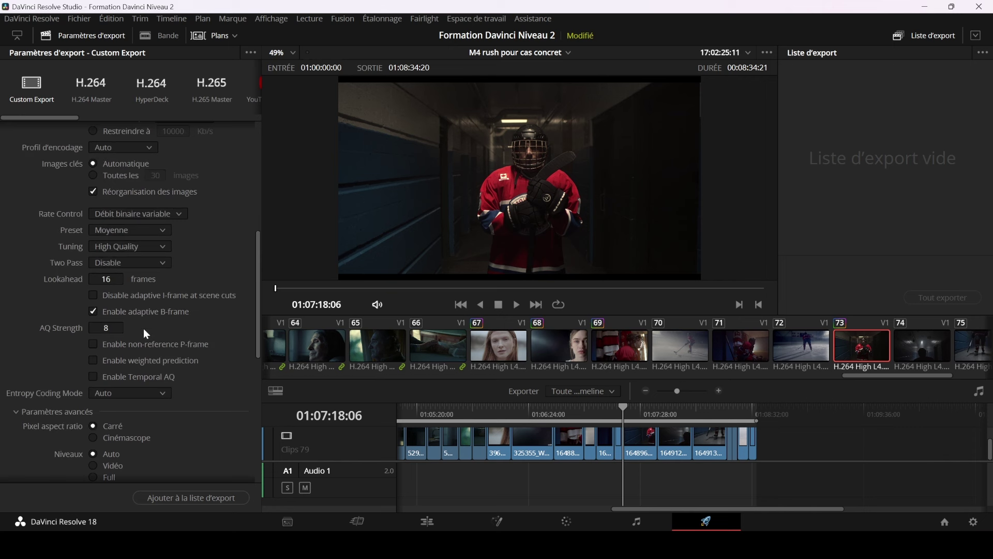
scroll(145, 331, up, 5)
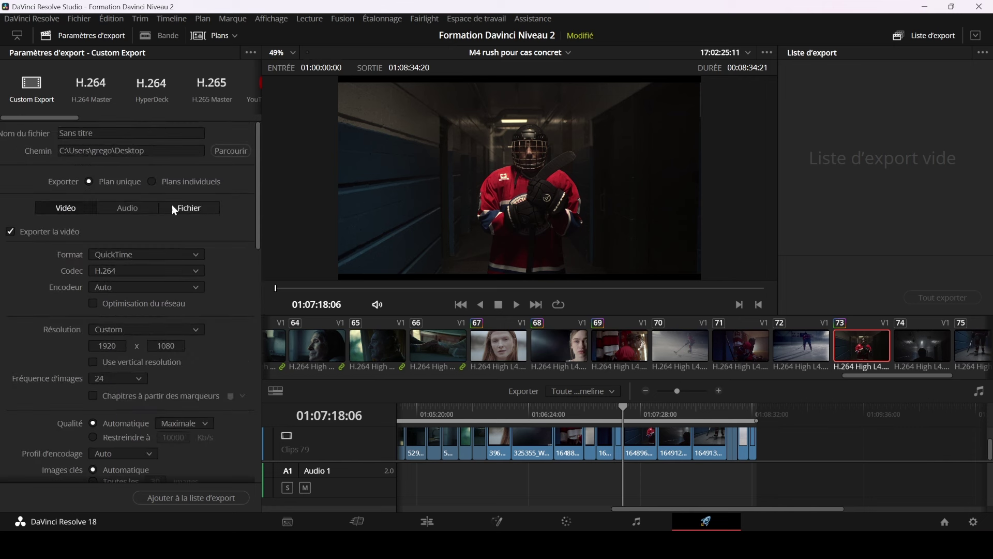
Scroll the render preset bar back and forth to browse the available presets.
drag(73, 120, 20, 117)
drag(19, 117, 140, 116)
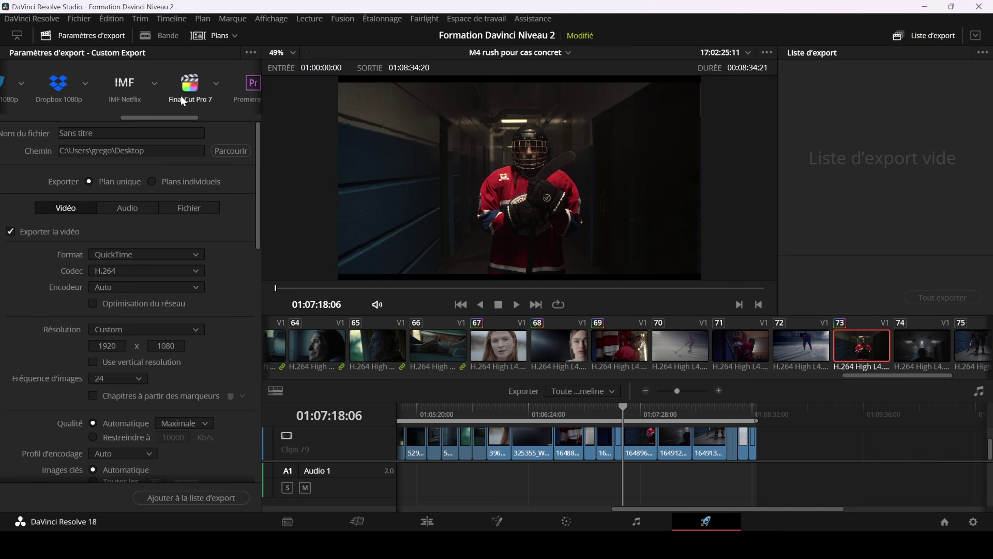
drag(170, 117, 173, 118)
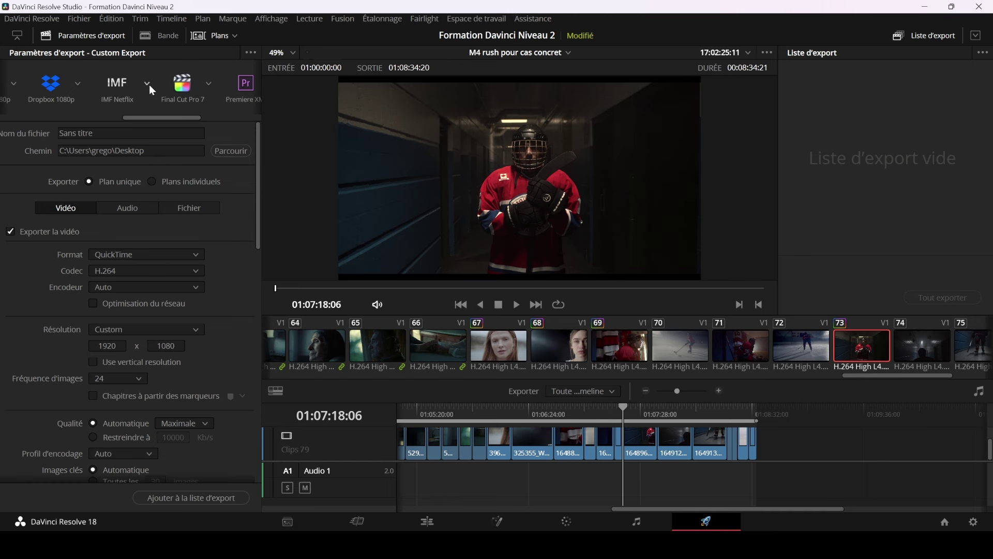
drag(153, 117, 23, 113)
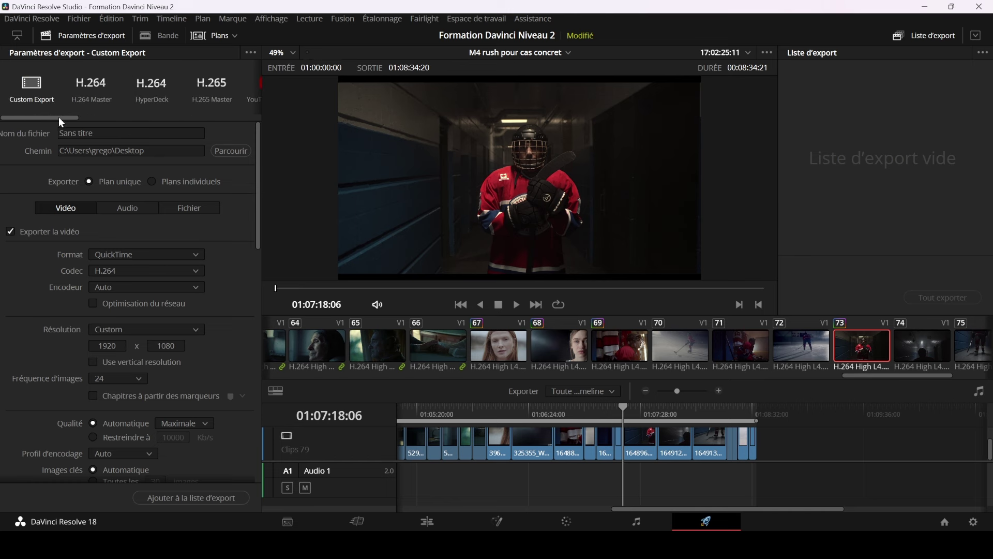
drag(58, 118, 120, 117)
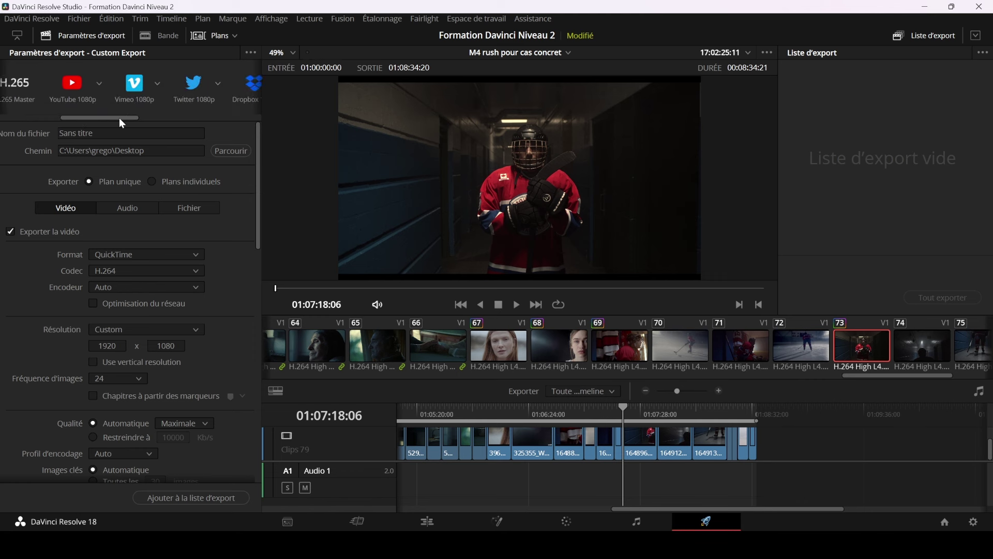
Load the YouTube 1080p preset, then switch to Vimeo 1080p (MP4, H.264, AAC audio).
click(61, 89)
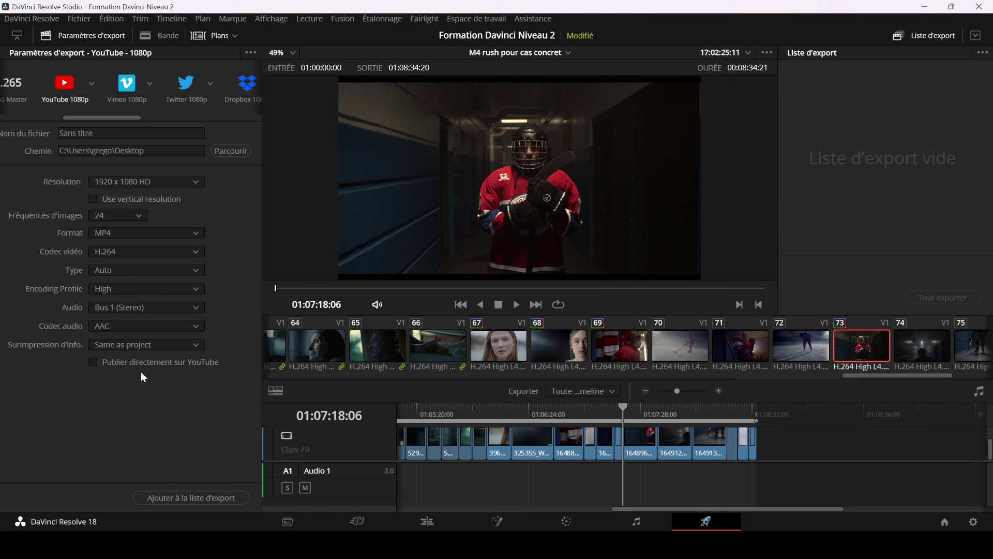
click(126, 83)
scroll(117, 117, left, 1)
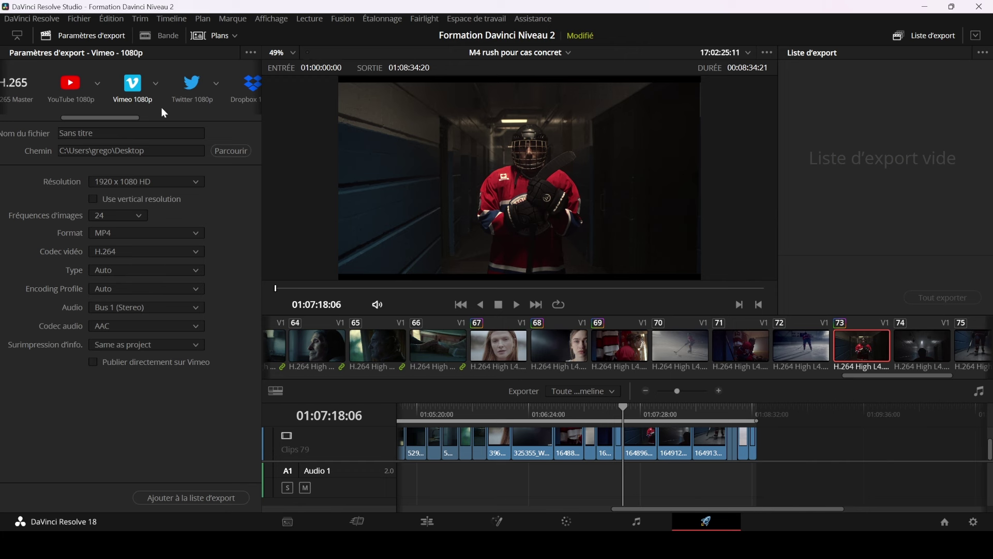
Open Preferences at Internet Accounts and cancel without saving changes.
click(36, 19)
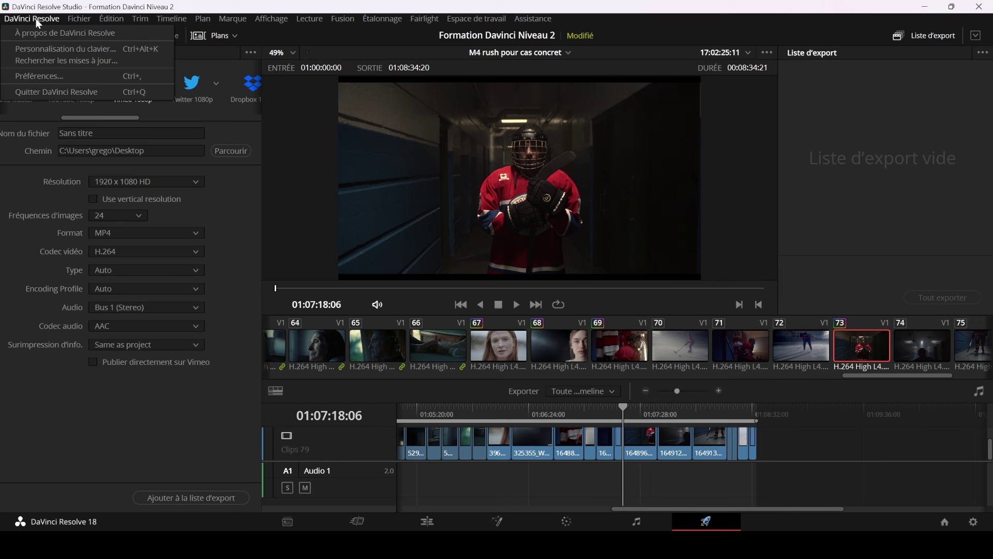
click(40, 76)
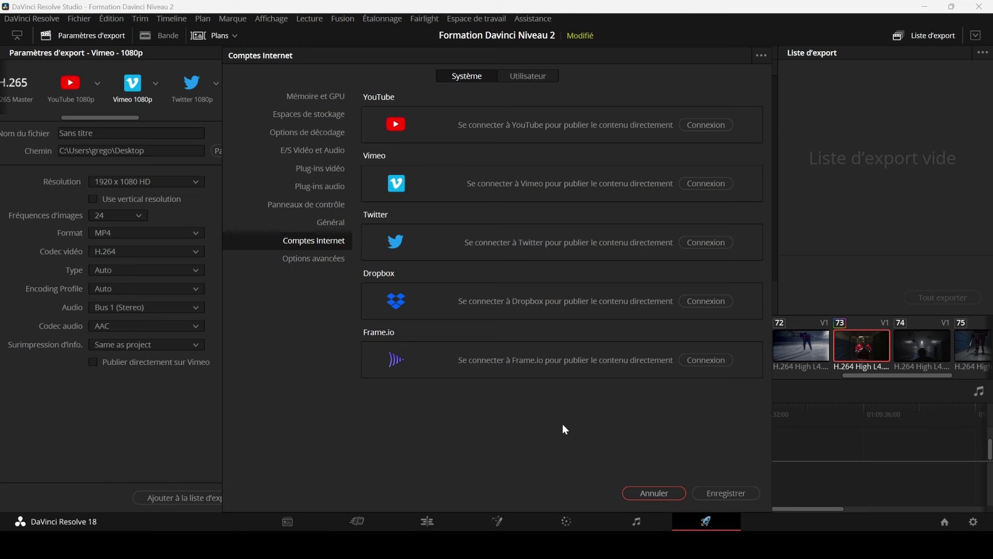
click(664, 492)
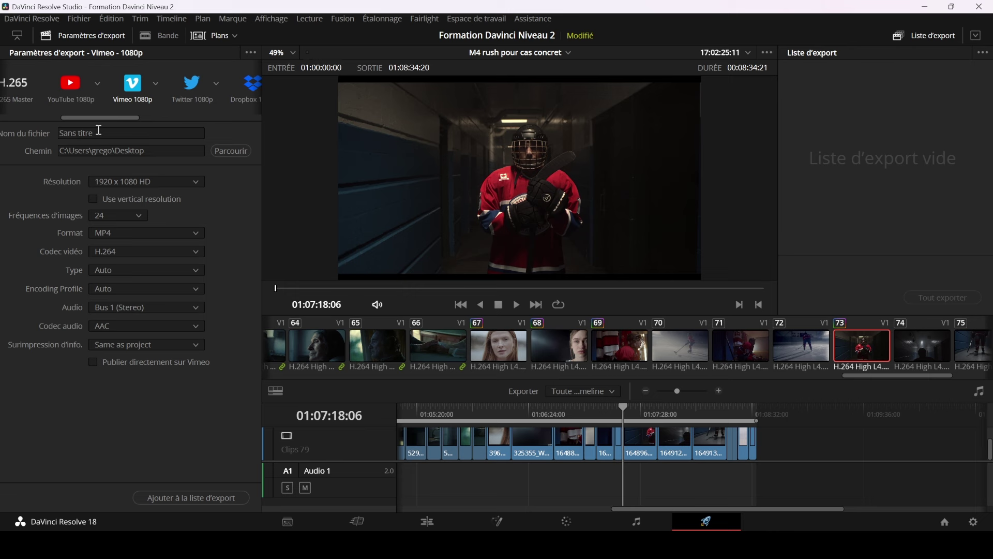
drag(102, 118, 8, 124)
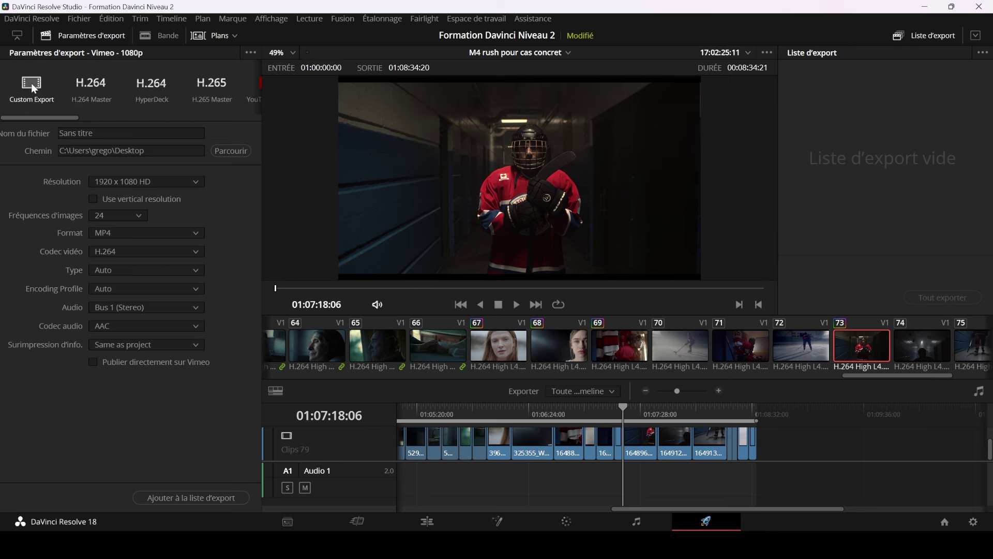
Scroll the preset bar right and load the IMF Netflix preset (RGB HD, 10-bit, 400 Mb/s).
click(84, 86)
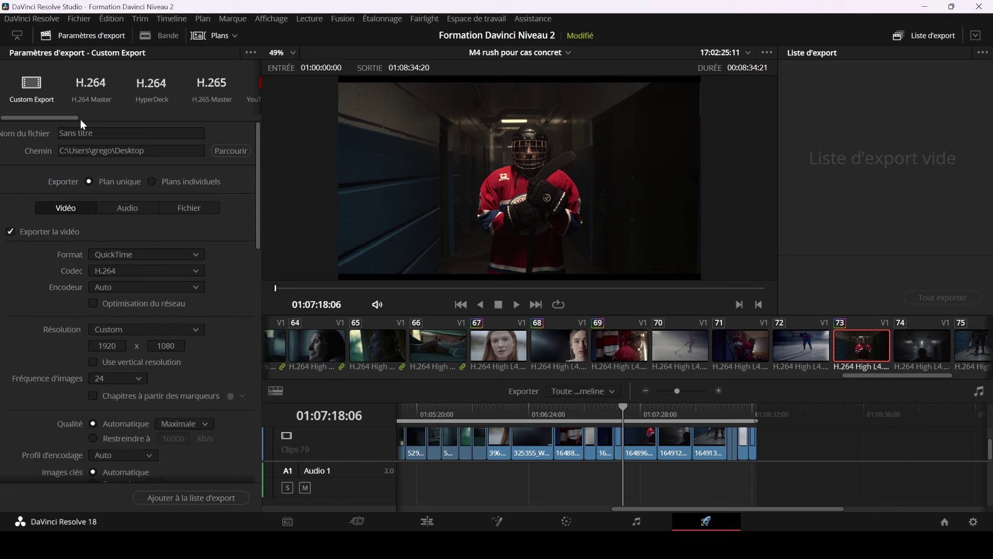
drag(63, 118, 94, 119)
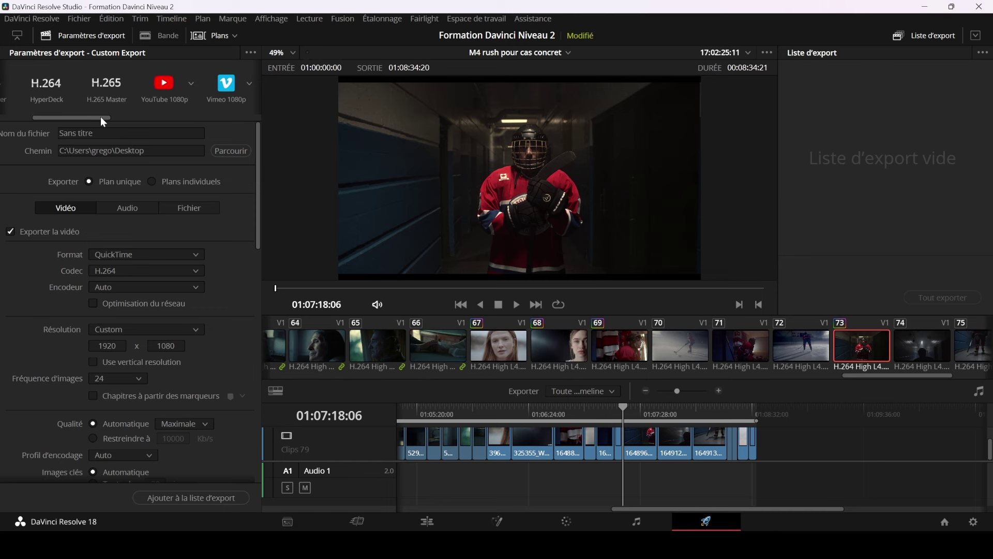
mouse_move(100, 117)
mouse_down()
mouse_move(123, 123)
mouse_move(115, 128)
mouse_up()
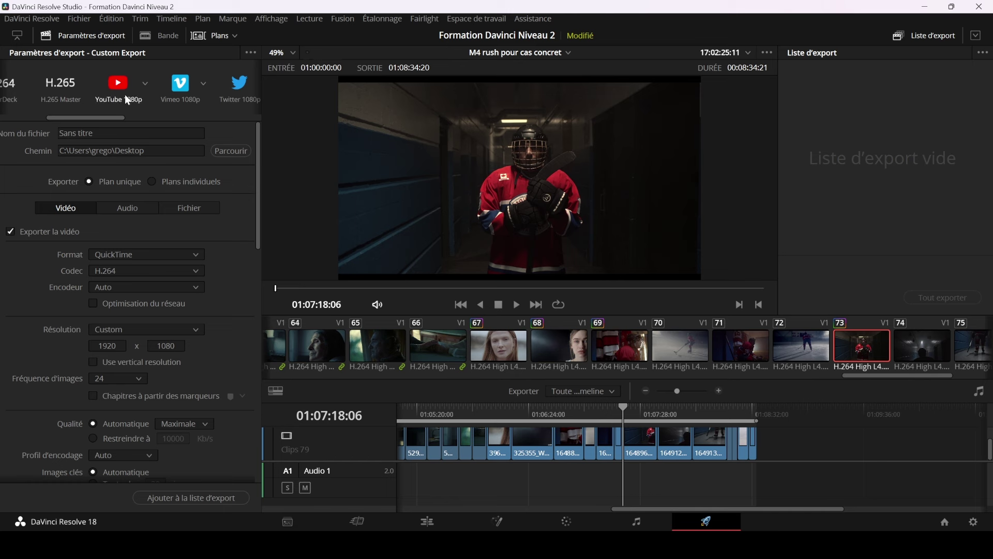
drag(117, 118, 163, 119)
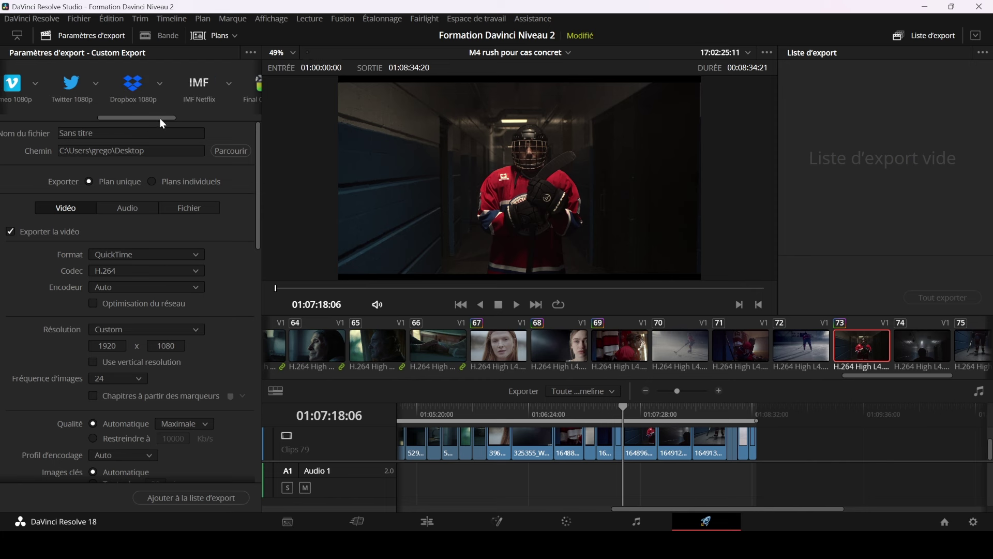
drag(160, 118, 180, 119)
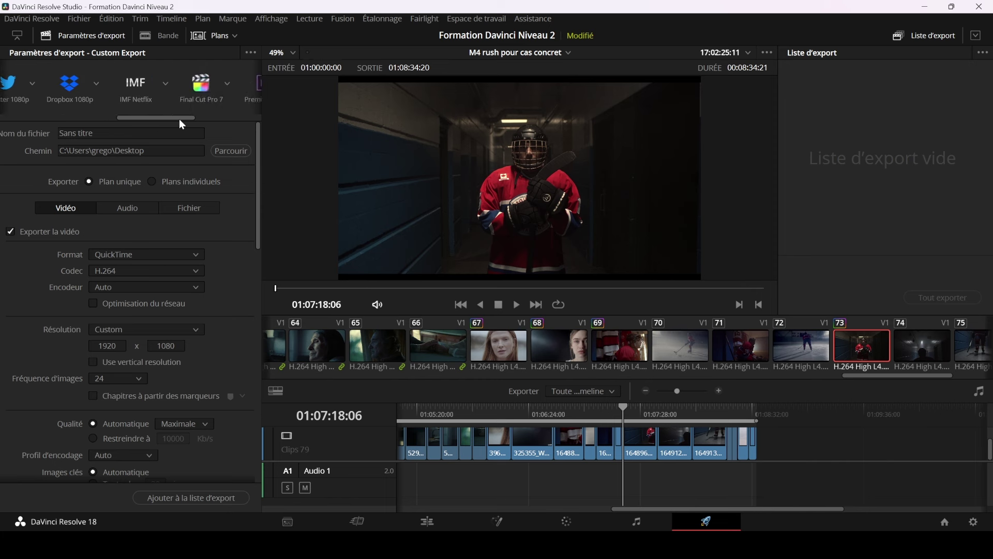
click(139, 85)
Switch the IMF preset to the Disney variant and check its preset types.
click(164, 84)
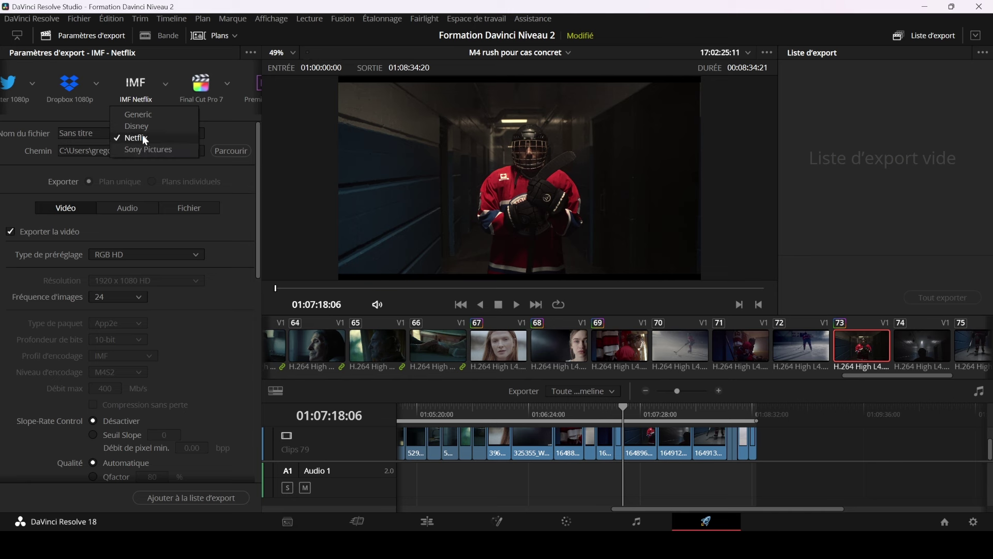
click(144, 129)
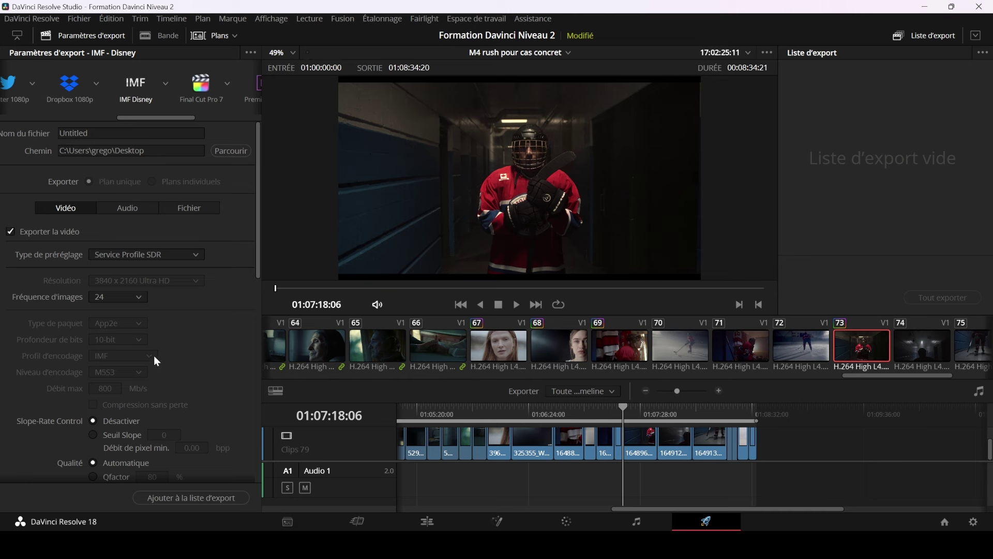
click(164, 256)
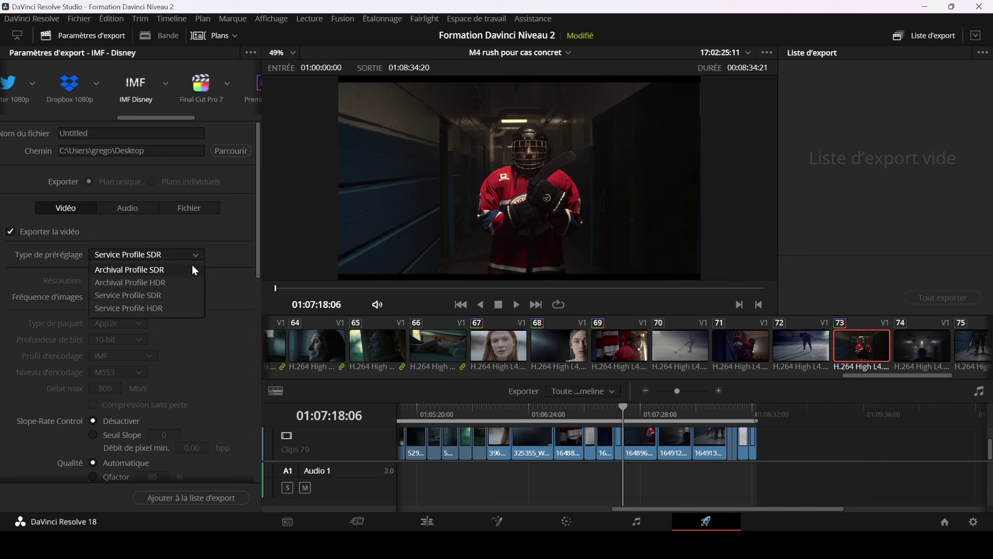
Return the IMF preset to Netflix, keeping the RGB HD preset type.
click(165, 83)
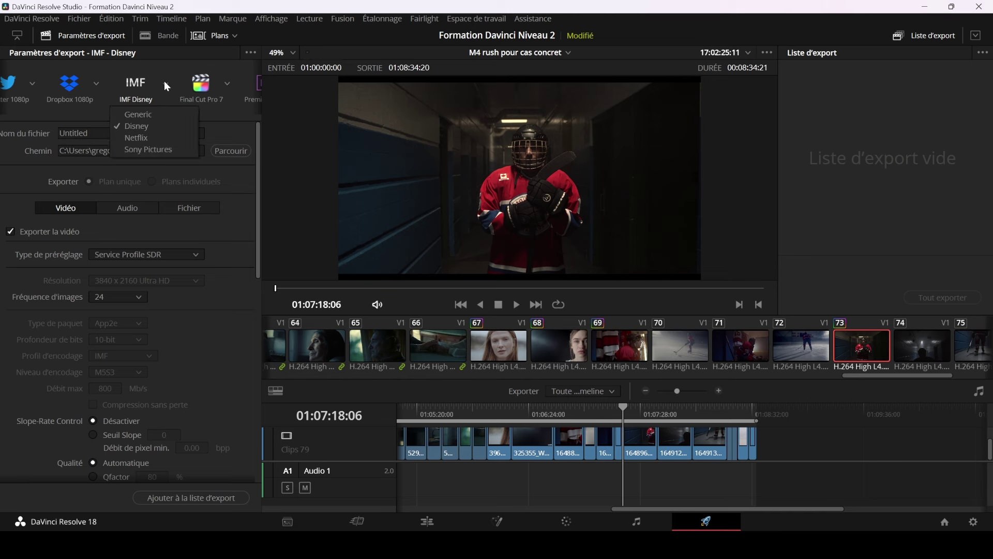
click(138, 136)
click(170, 255)
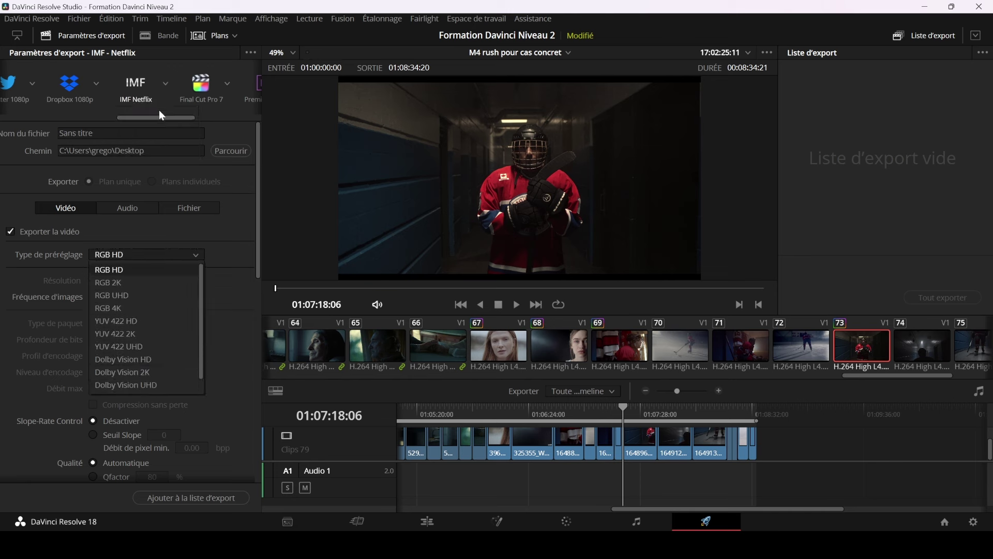
click(165, 84)
key(Escape)
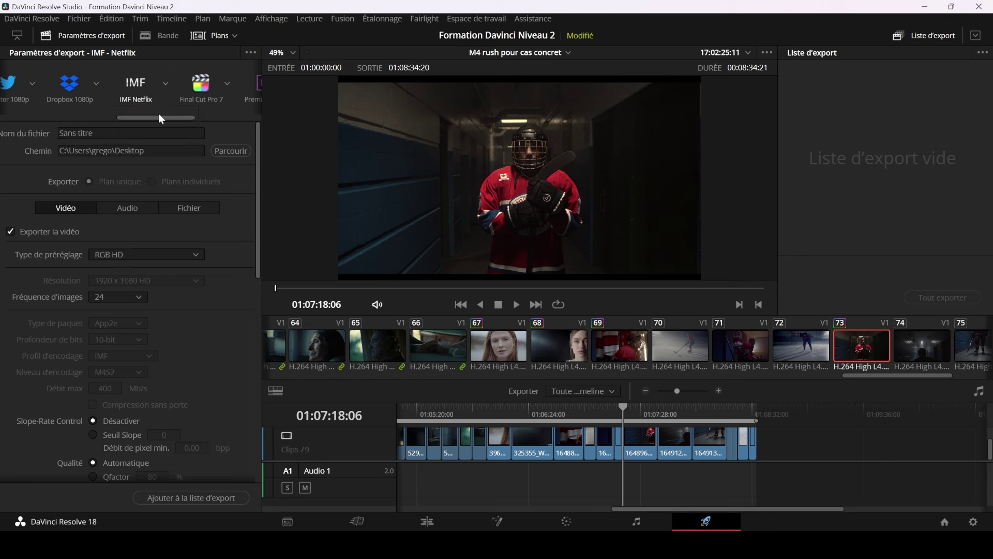
scroll(160, 117, right, 3)
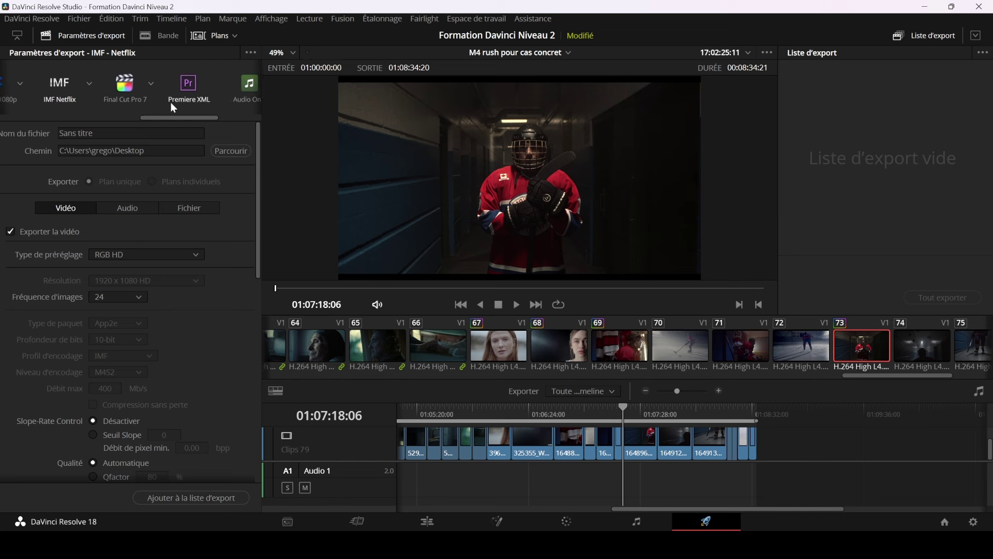
scroll(163, 117, left, 2)
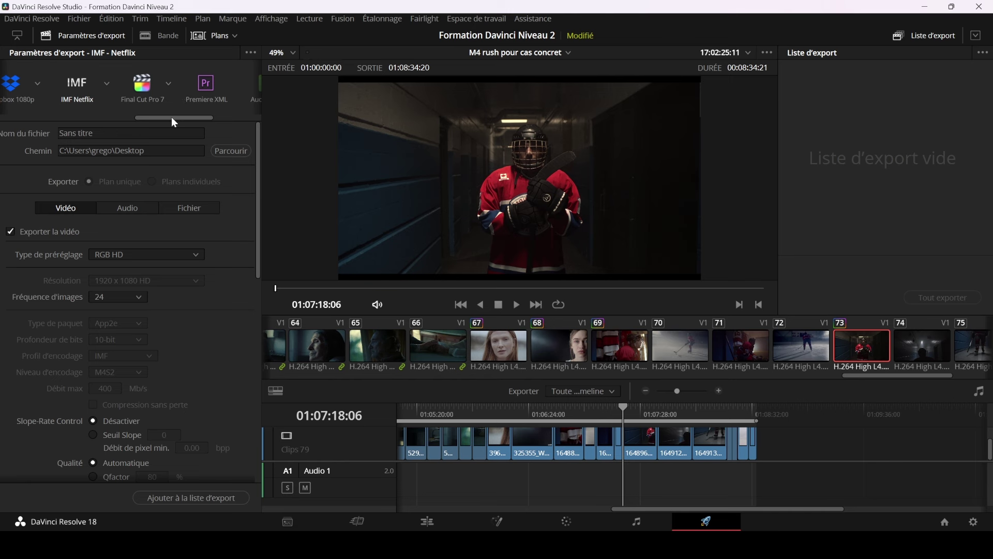
drag(172, 118, 221, 120)
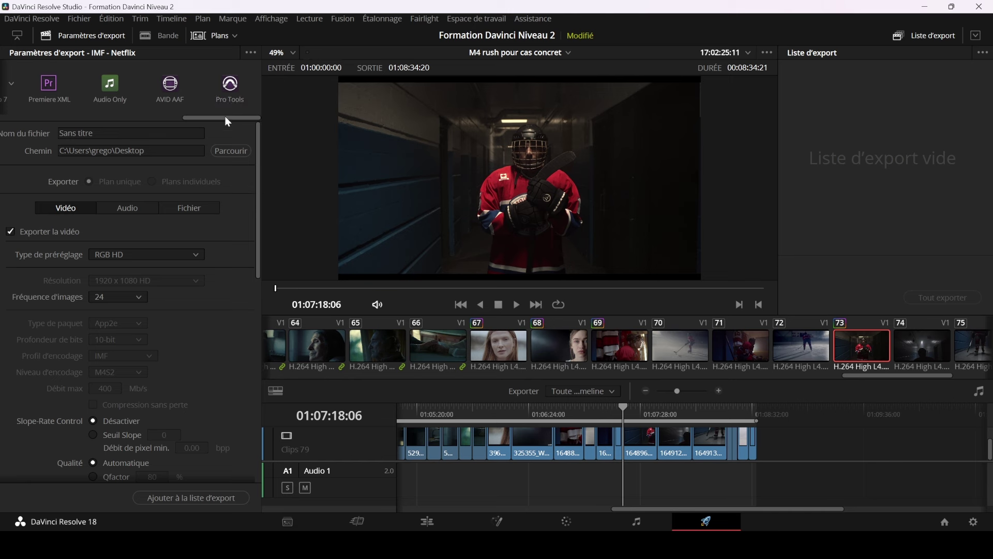
drag(226, 118, 21, 120)
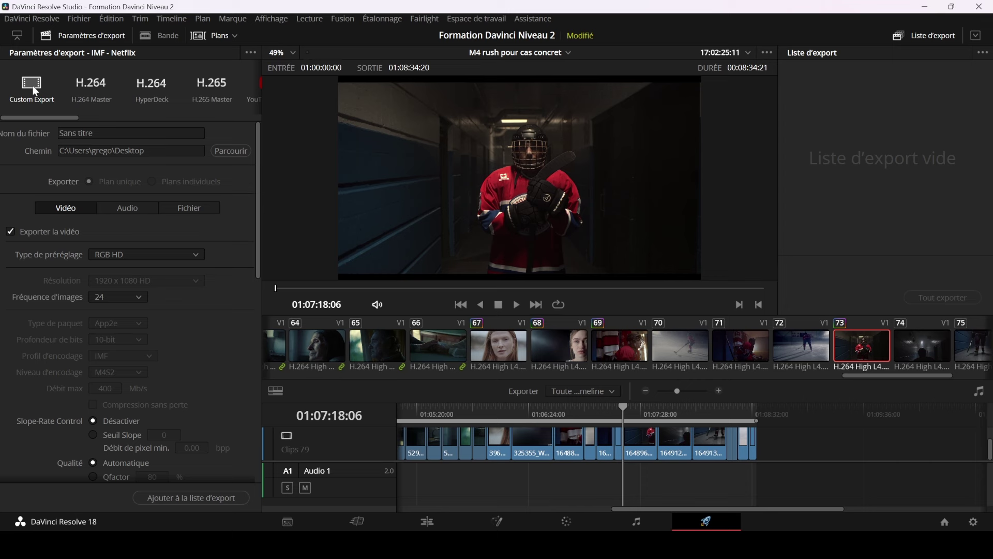
scroll(197, 210, down, 2)
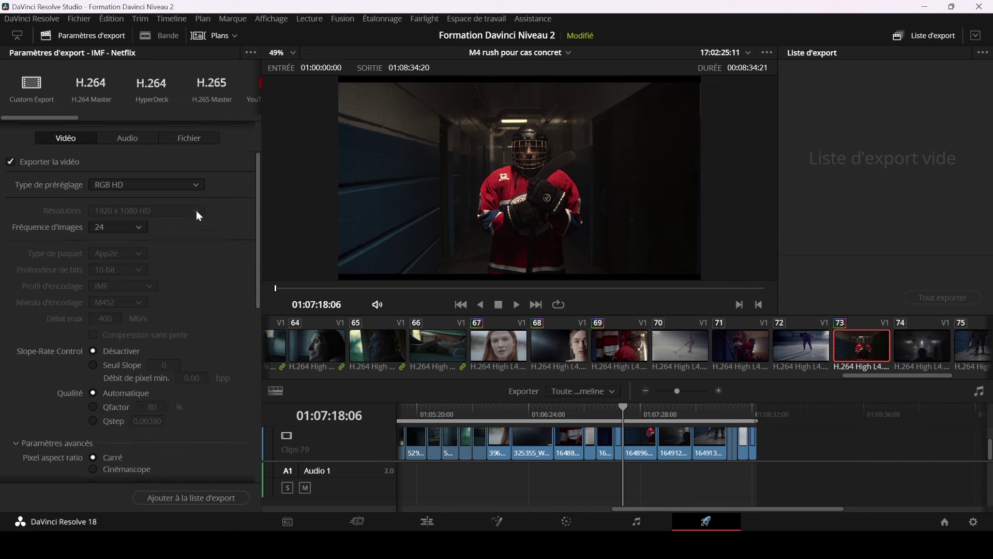
scroll(190, 225, down, 5)
scroll(170, 253, up, 3)
scroll(171, 253, up, 3)
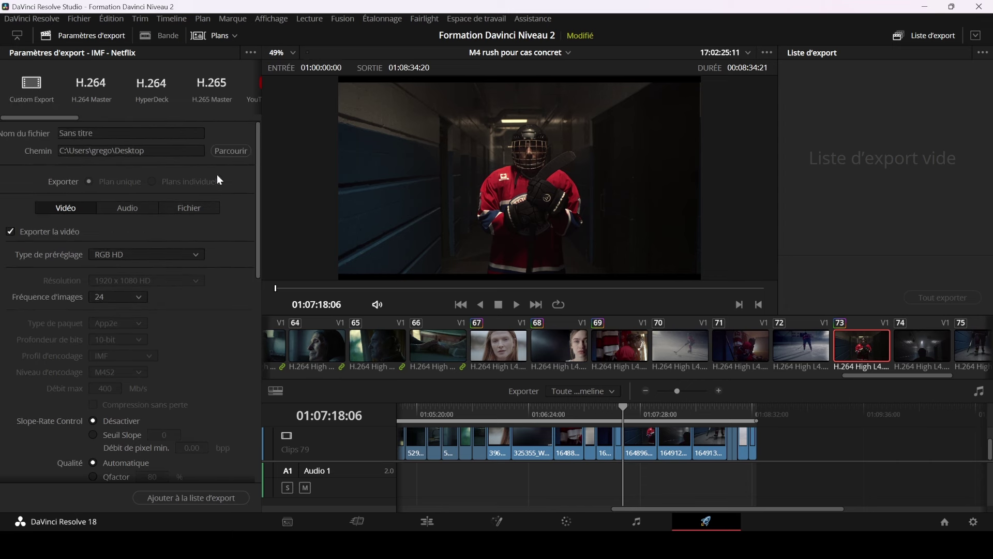
click(250, 53)
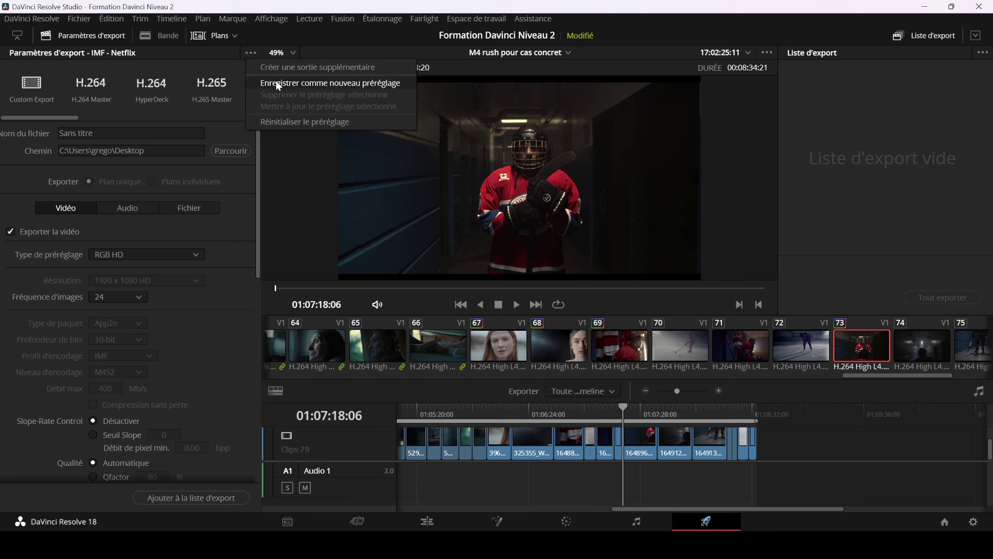
click(249, 185)
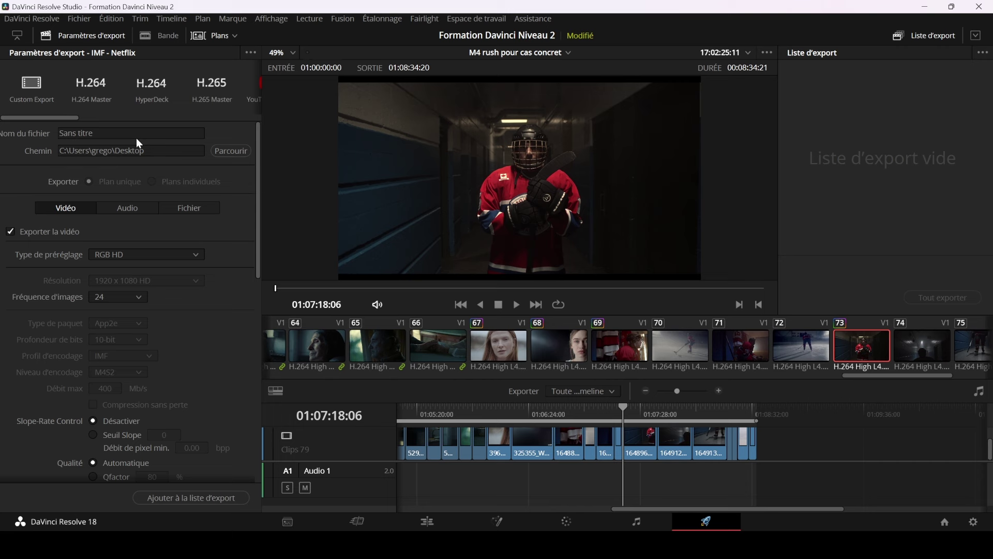
scroll(146, 153, down, 1)
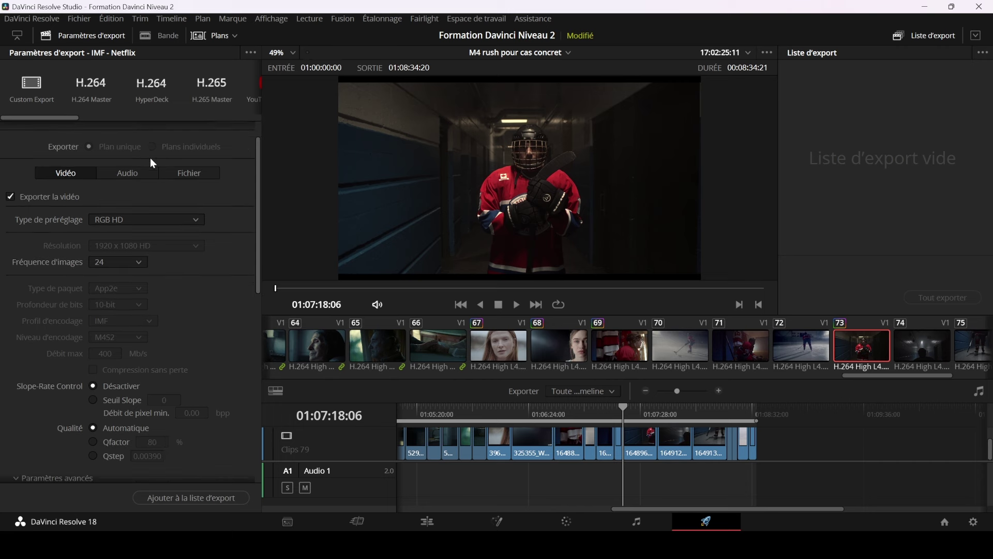
scroll(153, 171, down, 6)
scroll(160, 191, down, 1)
scroll(171, 233, down, 6)
scroll(179, 261, up, 2)
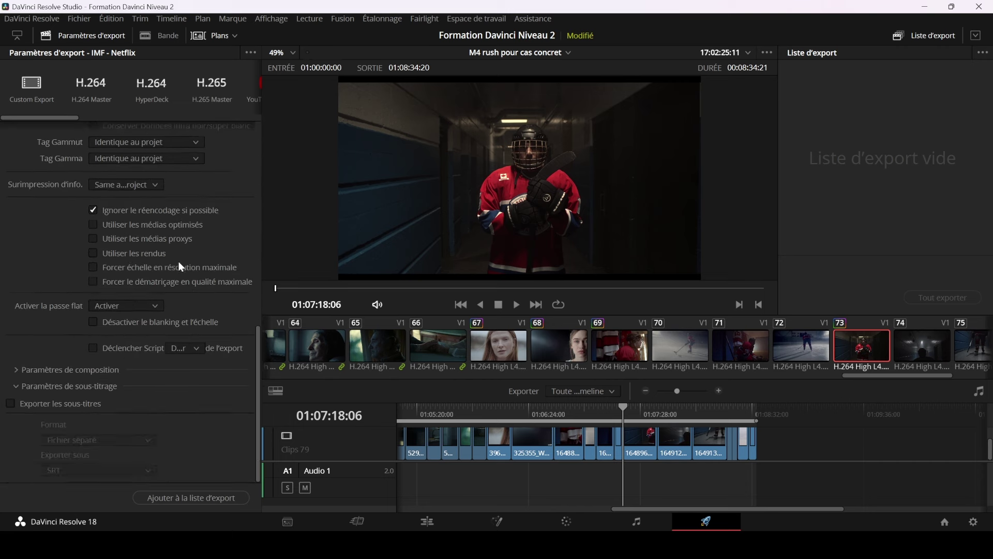
scroll(178, 261, up, 8)
scroll(178, 259, up, 4)
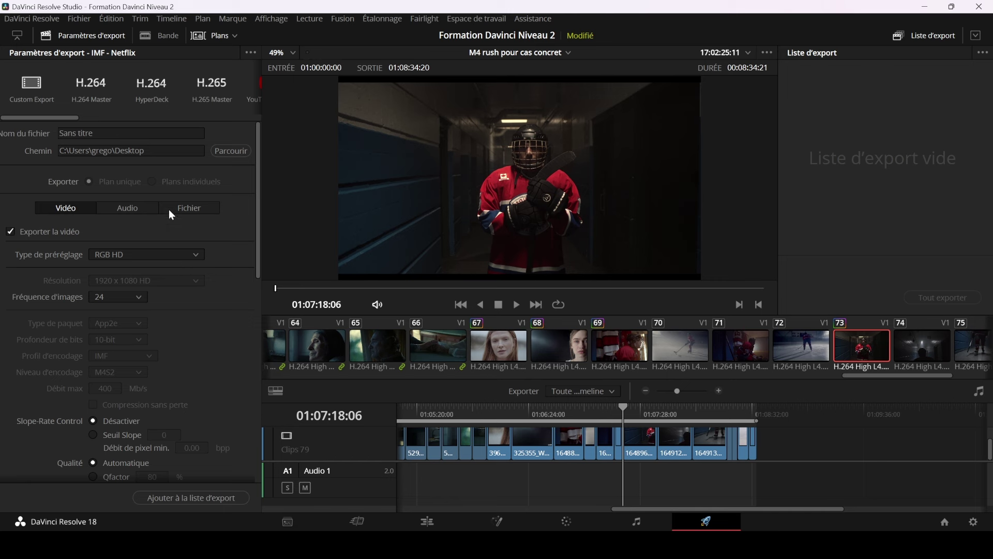
Load the H.265 Master preset, then cancel saving it as a new preset.
click(219, 88)
click(253, 51)
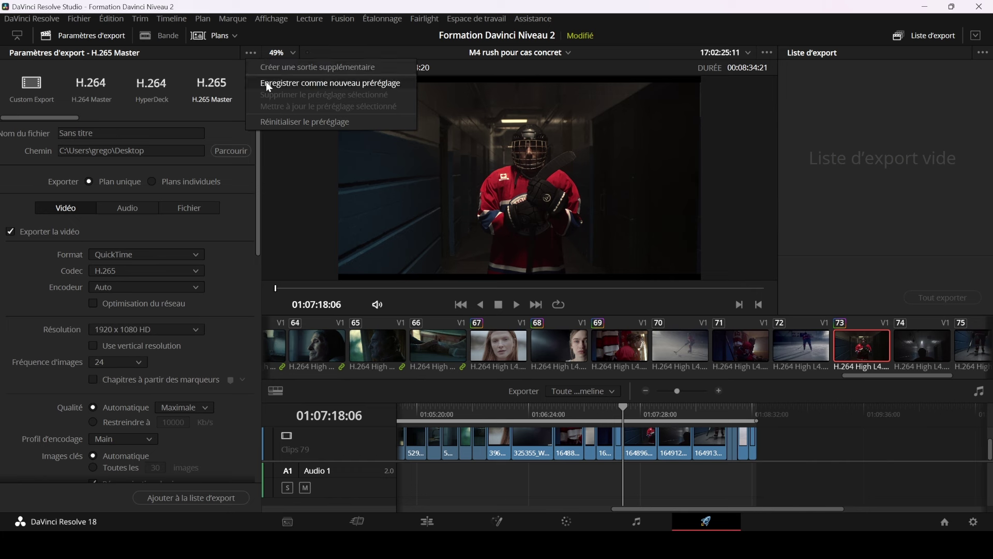
click(292, 83)
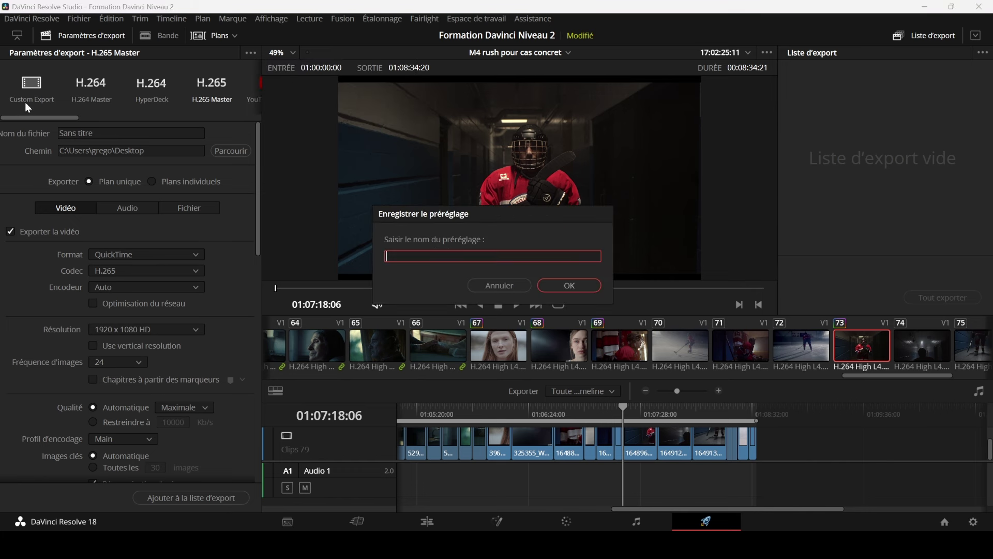
click(507, 282)
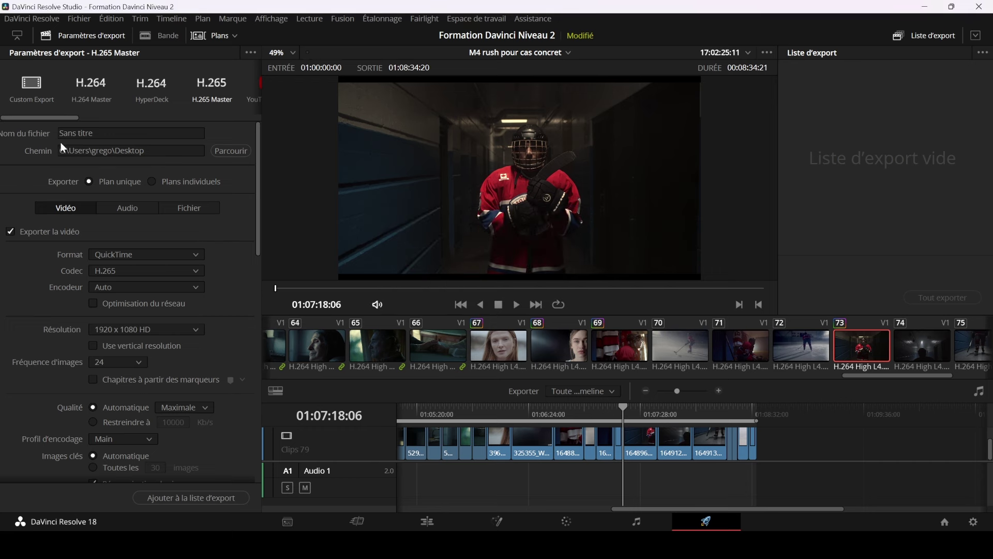
scroll(188, 262, down, 3)
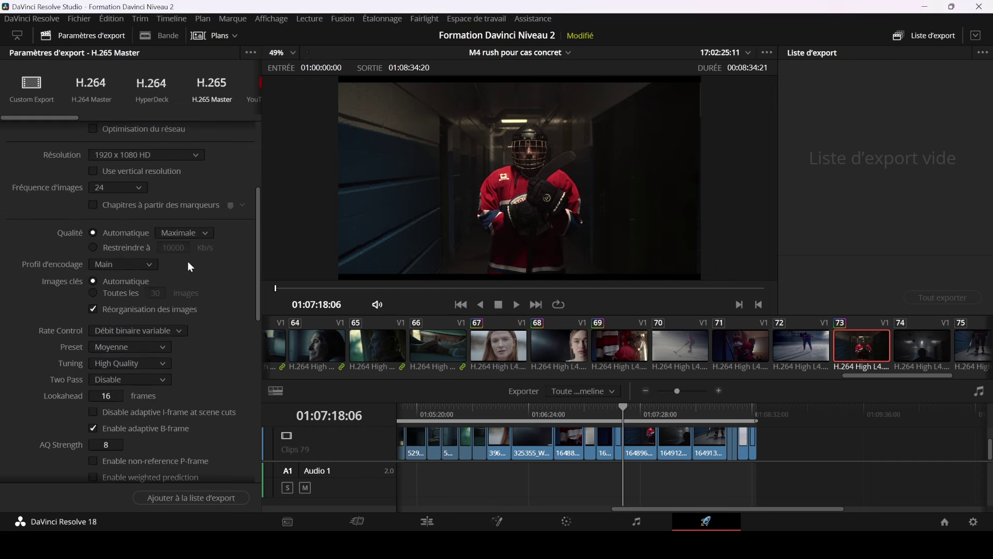
scroll(187, 269, down, 3)
scroll(178, 289, up, 3)
scroll(176, 282, up, 3)
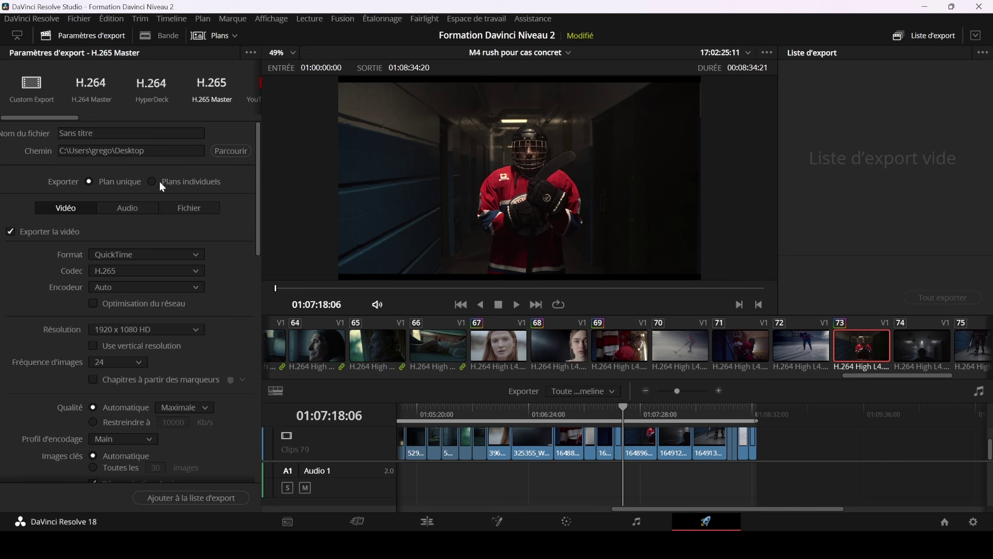
click(157, 155)
click(176, 255)
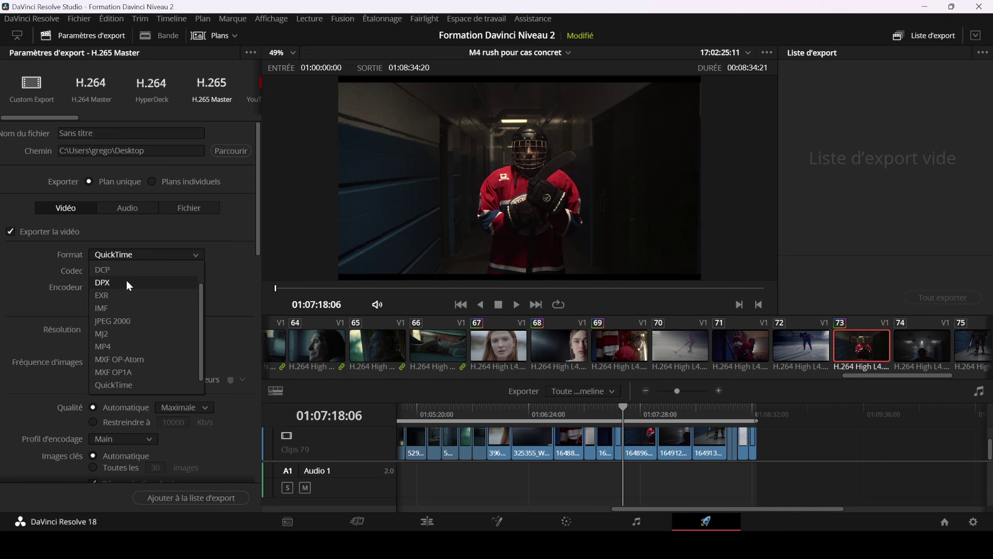
scroll(127, 281, up, 2)
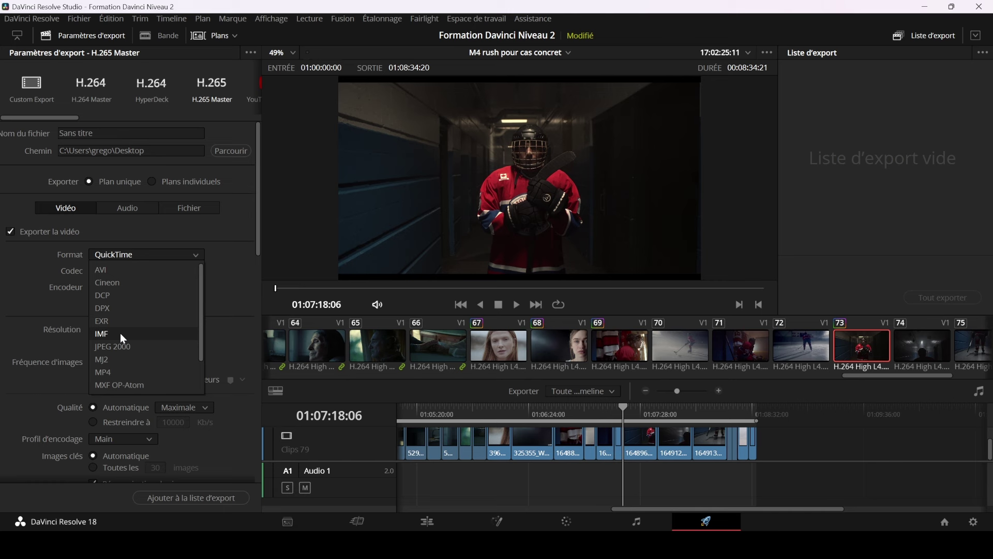
scroll(118, 330, down, 1)
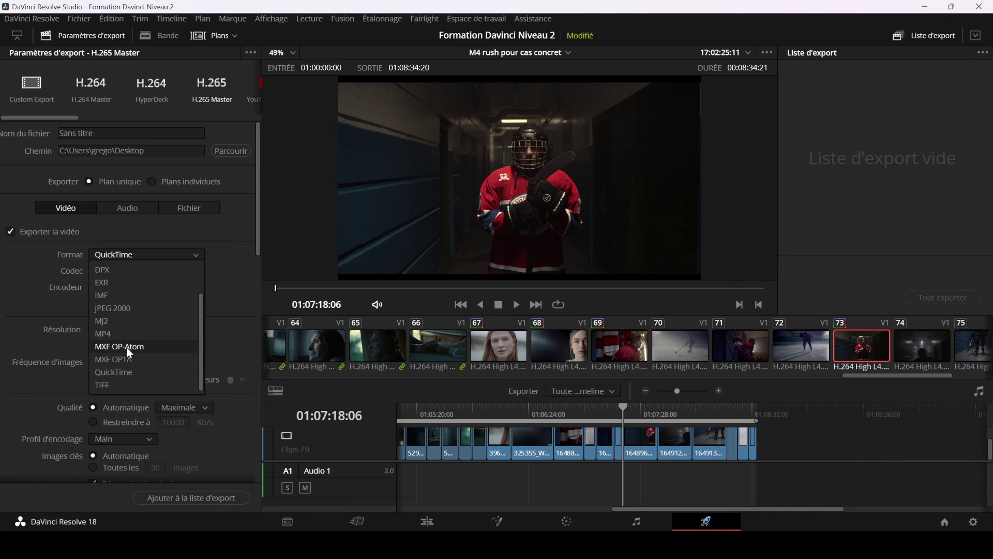
Keep QuickTime, load the Audio Only preset, and browse its audio file formats.
click(65, 119)
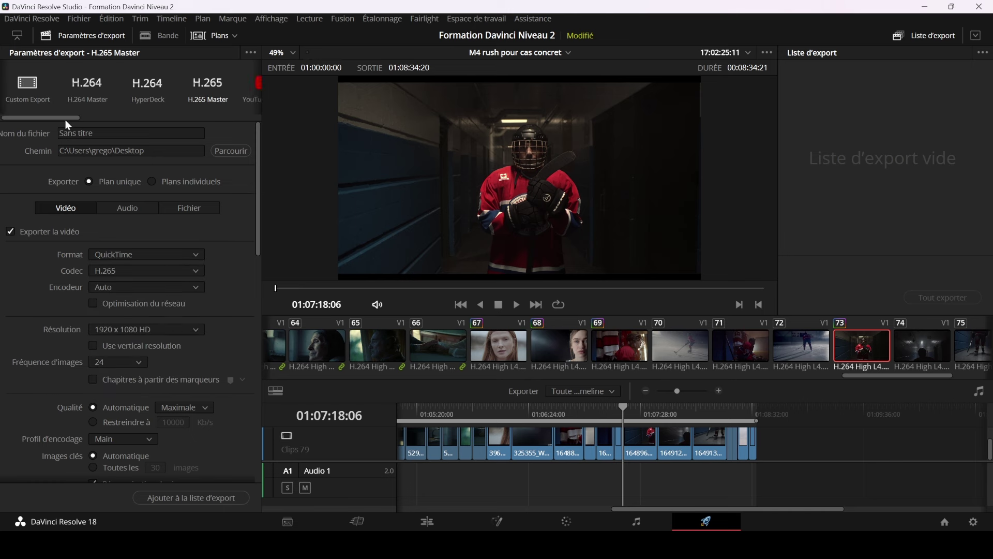
drag(65, 119, 247, 125)
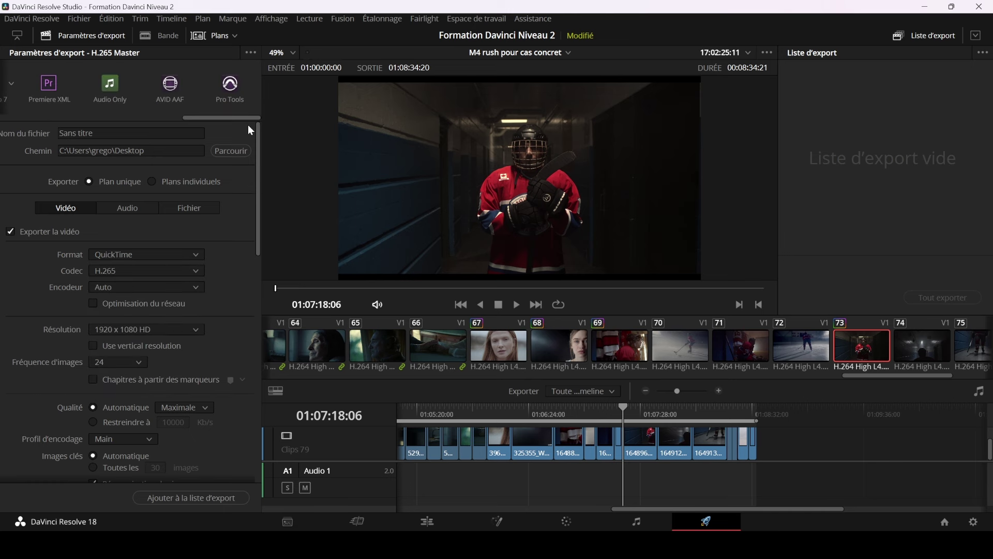
click(110, 88)
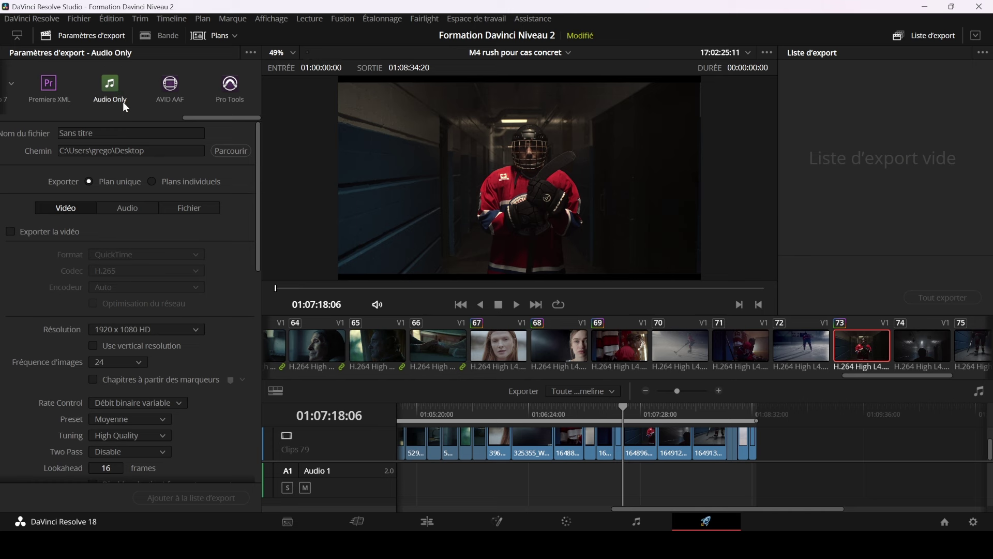
click(122, 212)
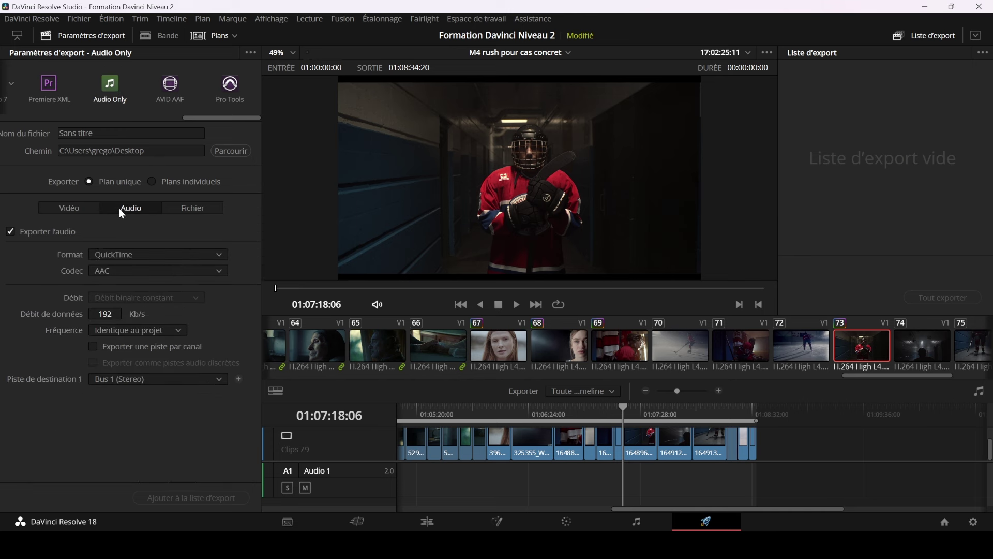
click(179, 254)
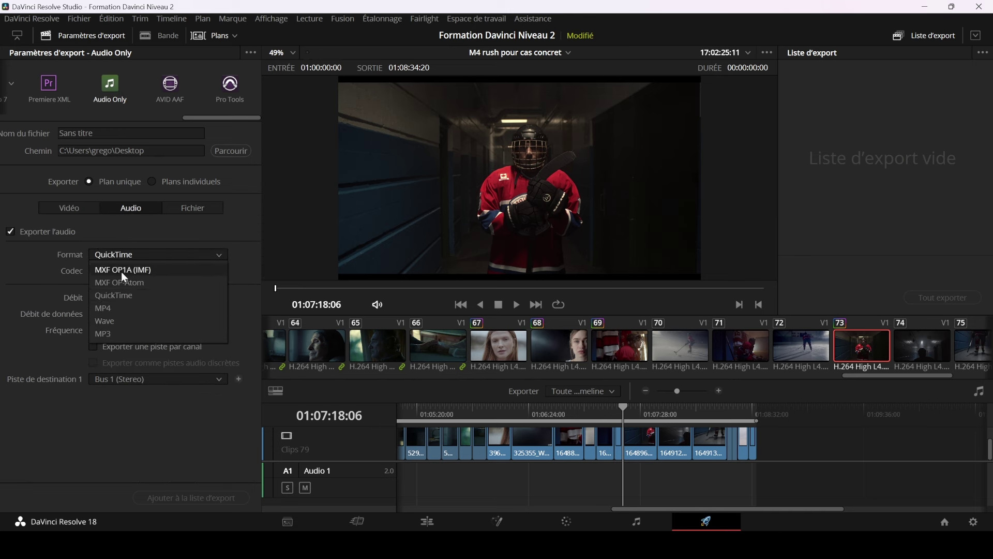
Switch back to the Custom Export preset and show its Video settings.
drag(217, 119, 39, 120)
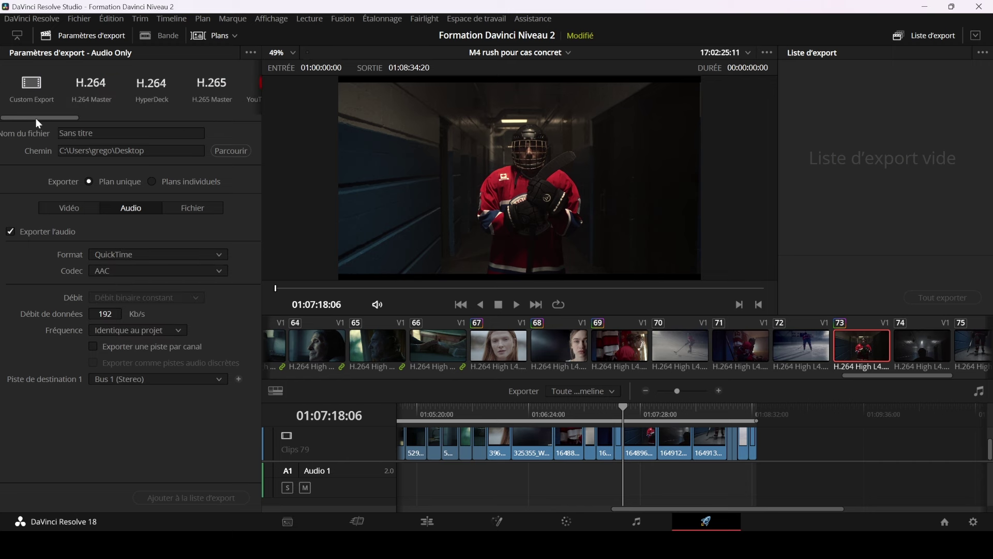
click(32, 84)
click(82, 212)
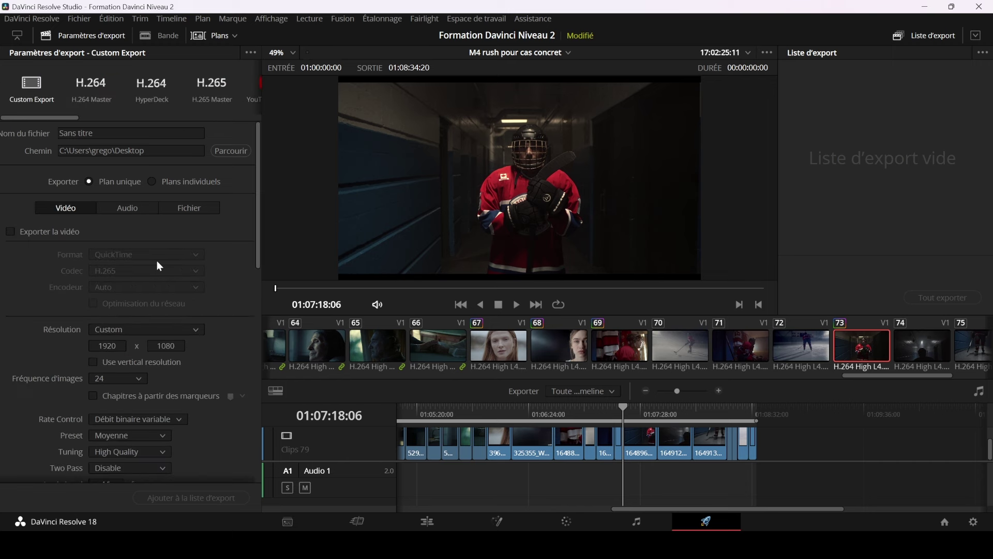
Turn on Export Video and review the codec list, keeping QuickTime H.264 selected.
click(92, 83)
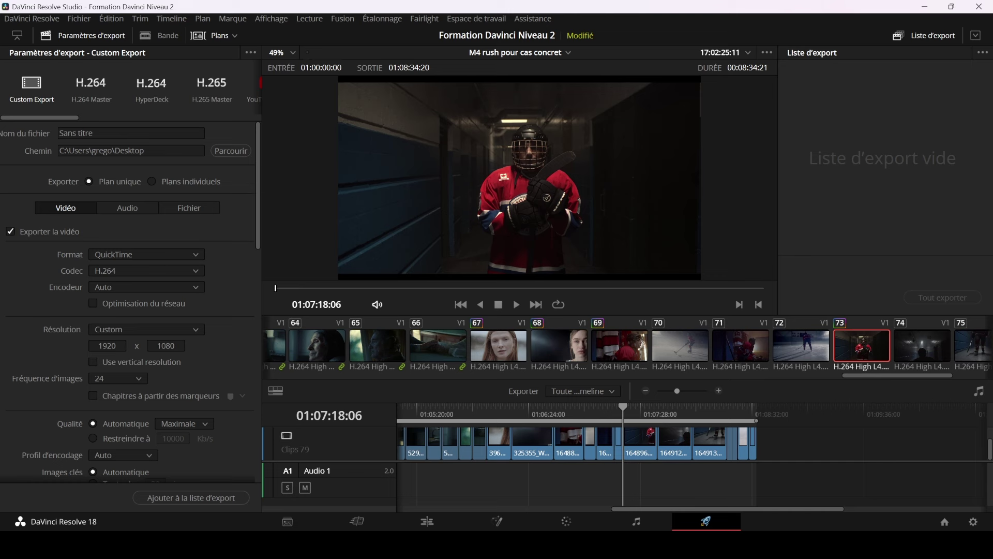
click(178, 271)
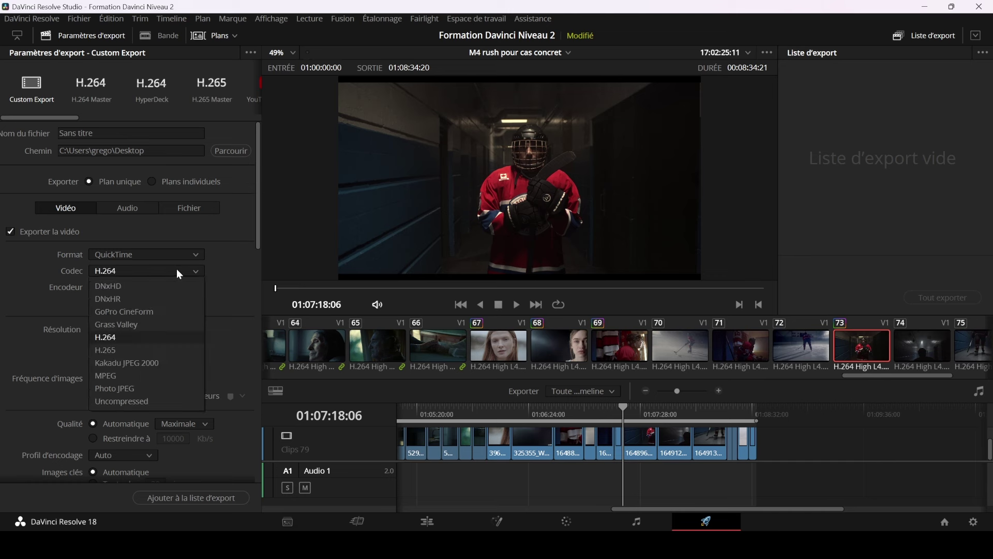
click(56, 272)
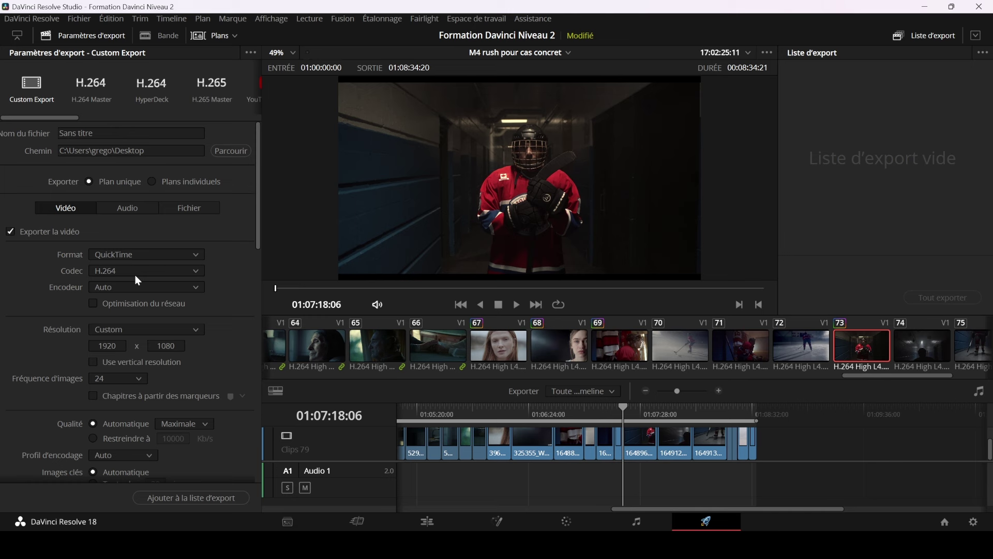
click(137, 273)
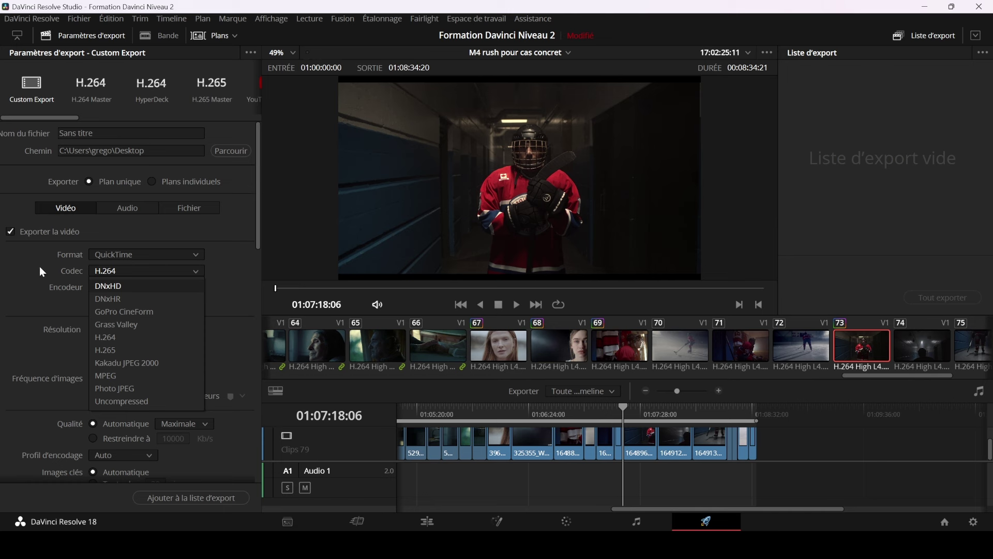
click(156, 271)
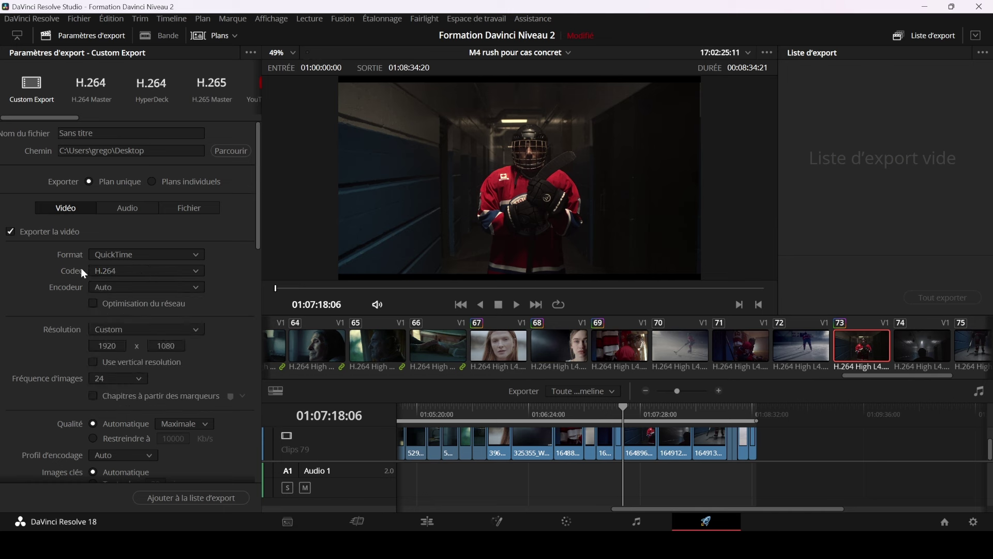
click(119, 256)
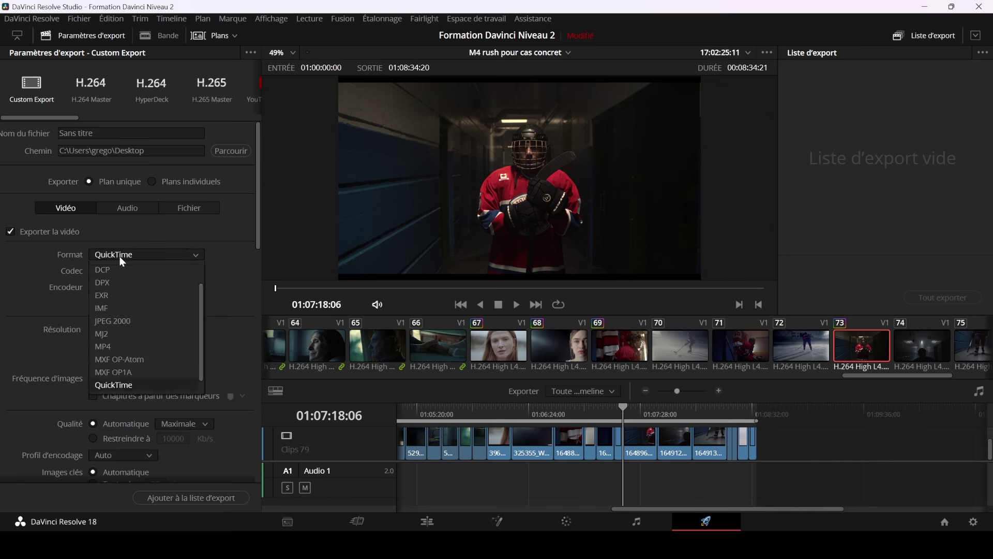
click(130, 345)
click(155, 273)
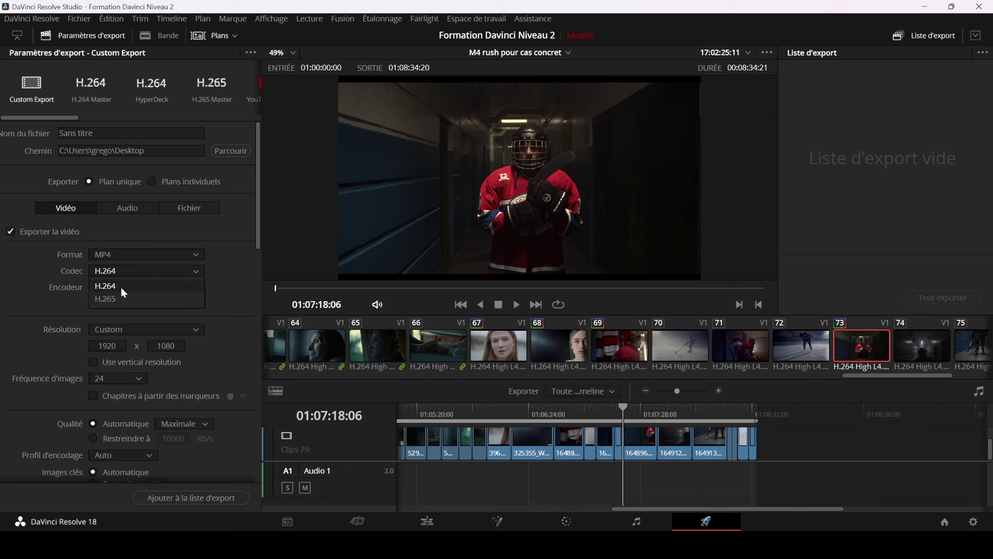
click(130, 261)
click(131, 255)
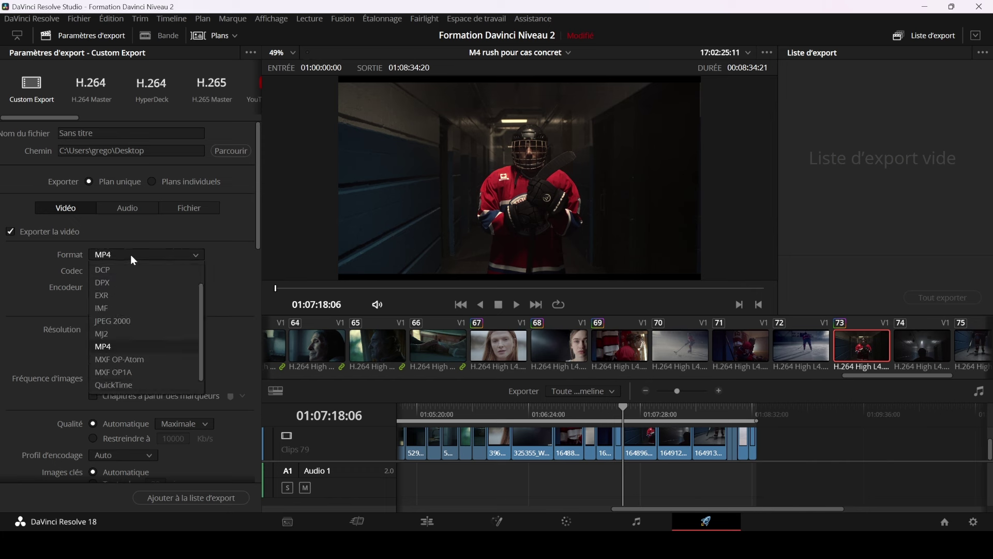
click(108, 368)
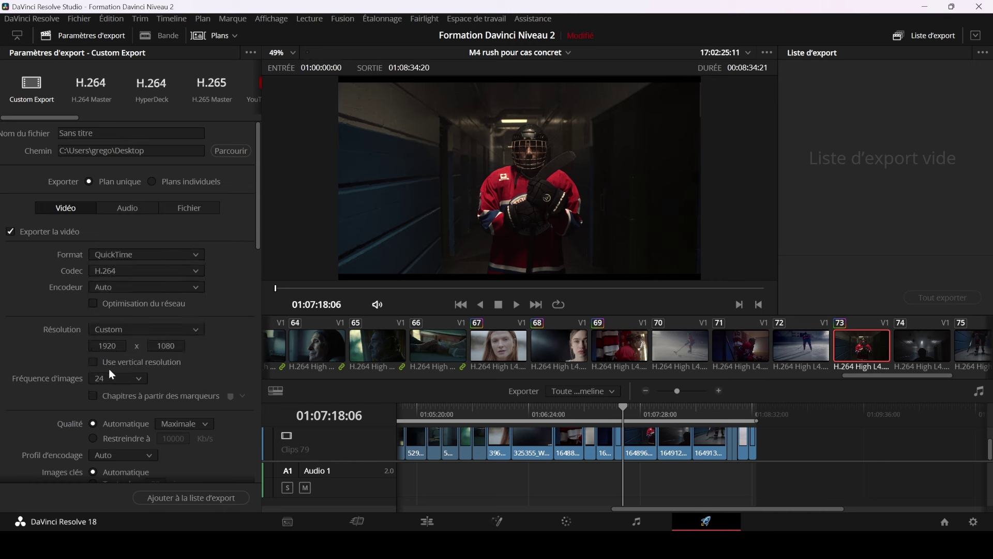
click(152, 271)
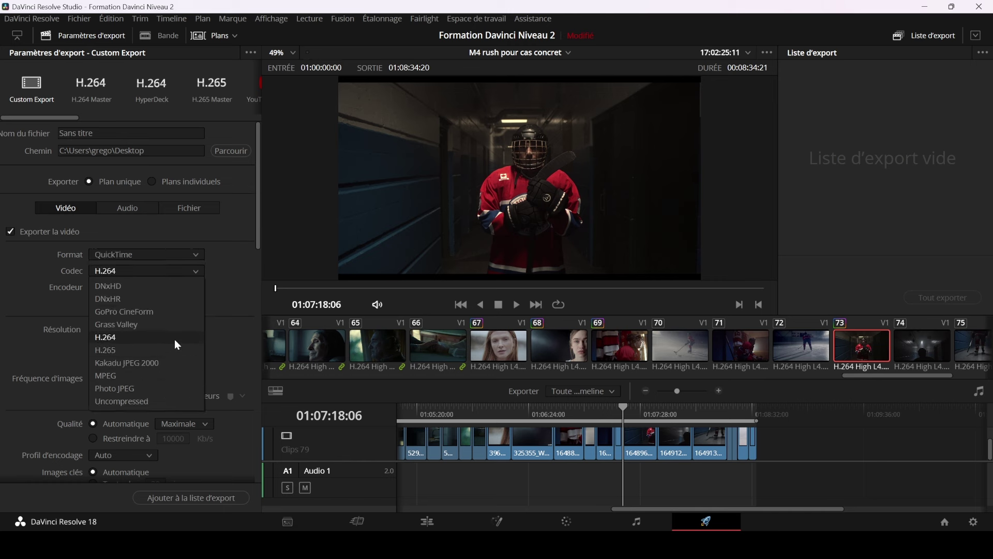
click(17, 278)
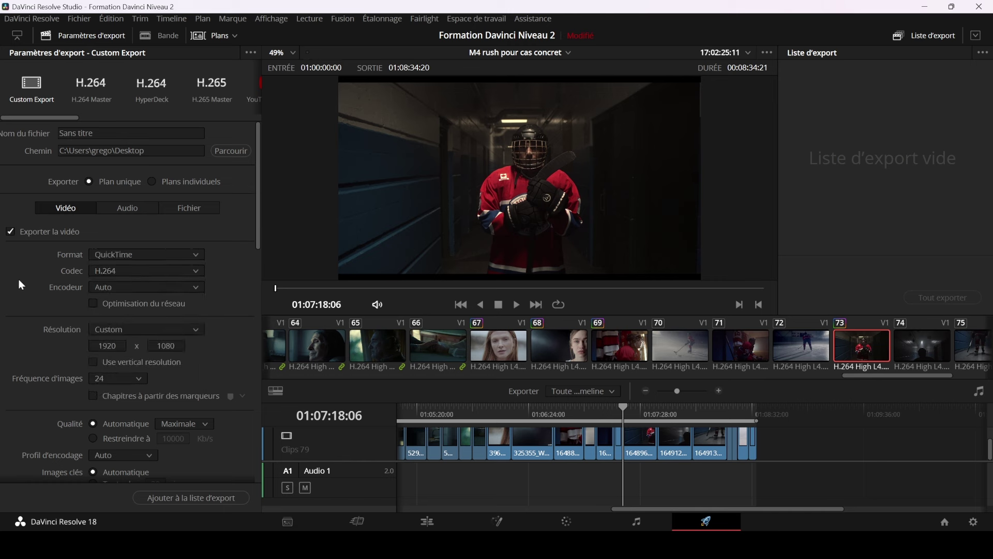
click(192, 290)
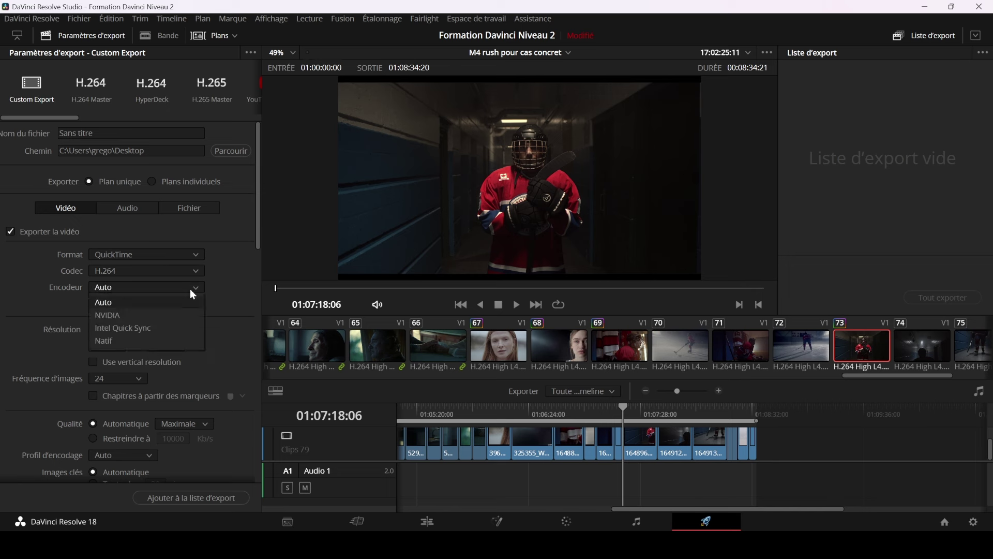
click(191, 287)
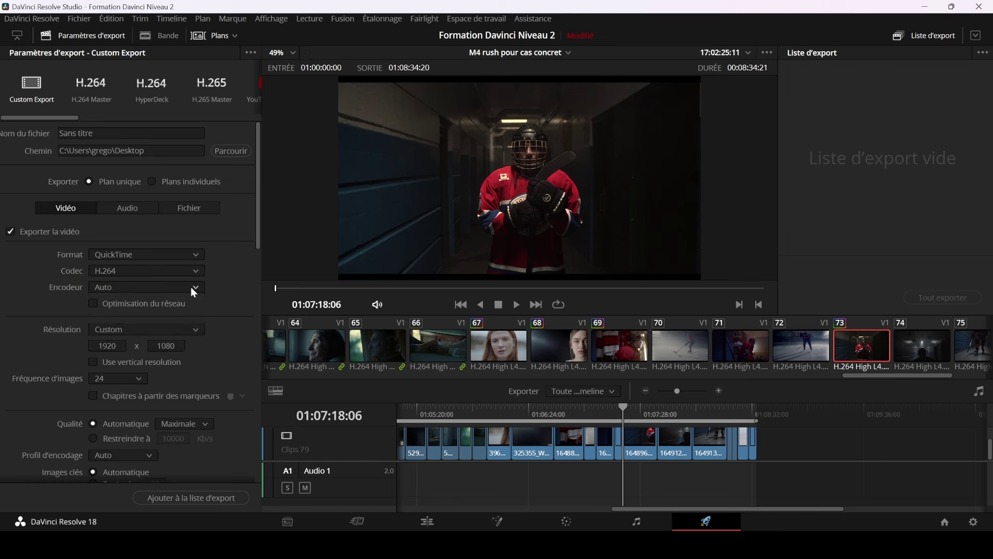
click(191, 289)
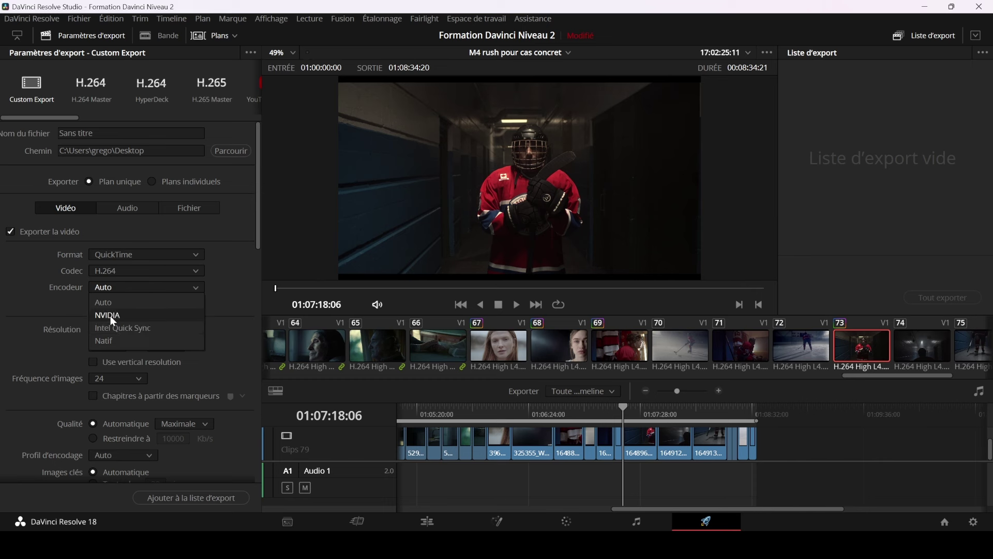
click(98, 290)
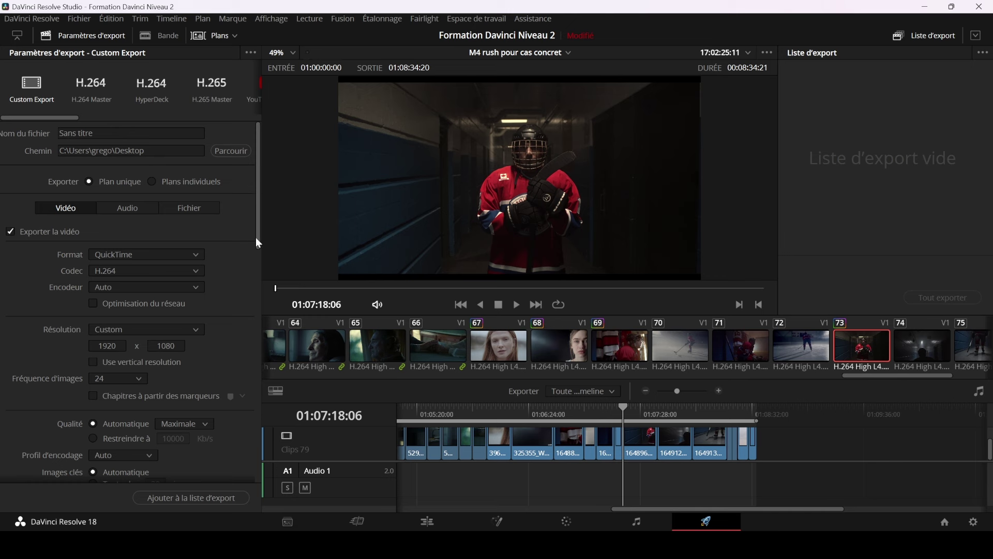
drag(255, 233, 257, 266)
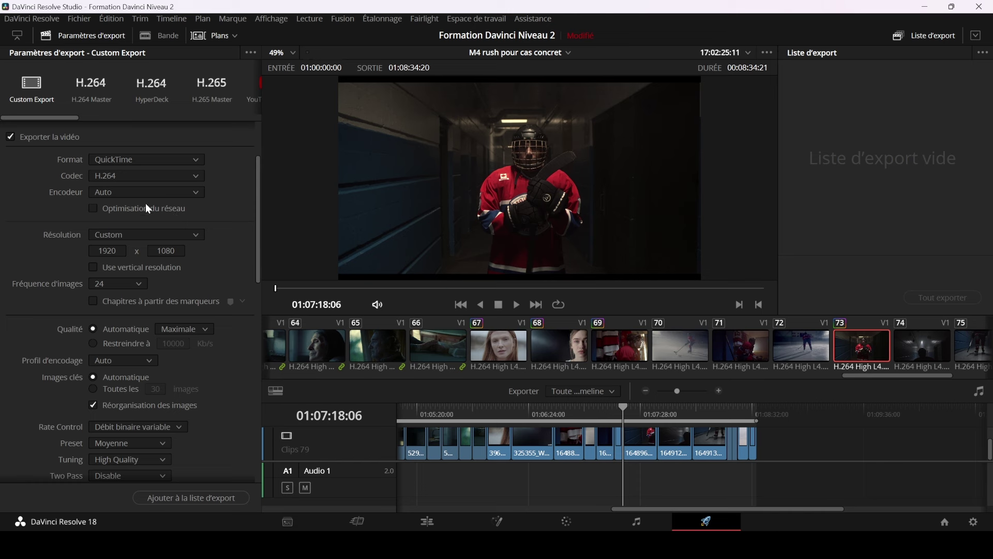
click(174, 238)
drag(201, 261, 198, 245)
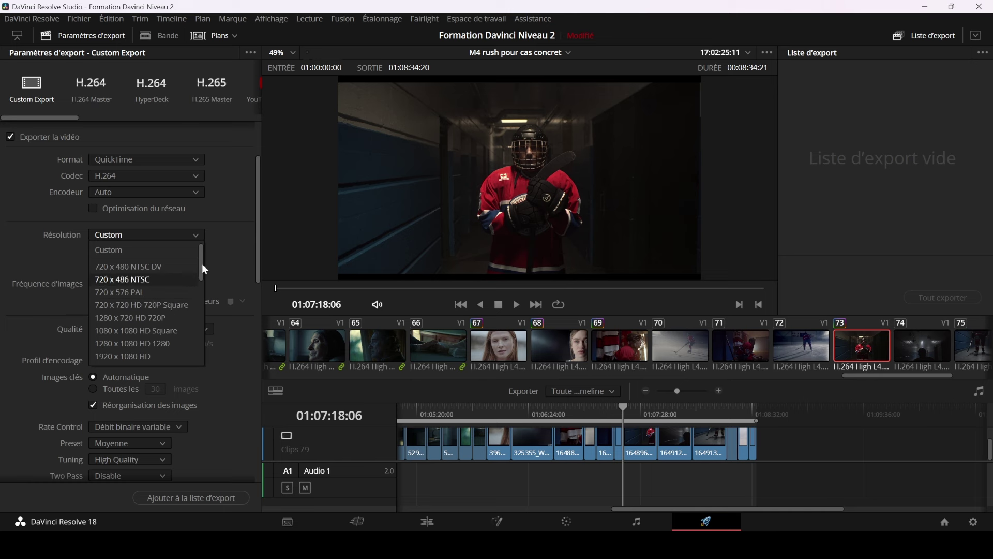
click(220, 247)
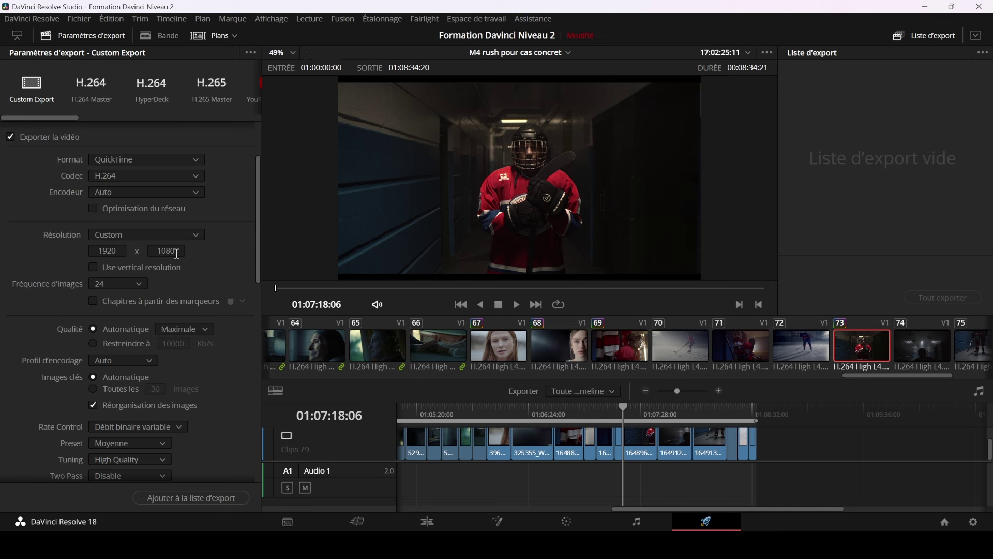
click(196, 236)
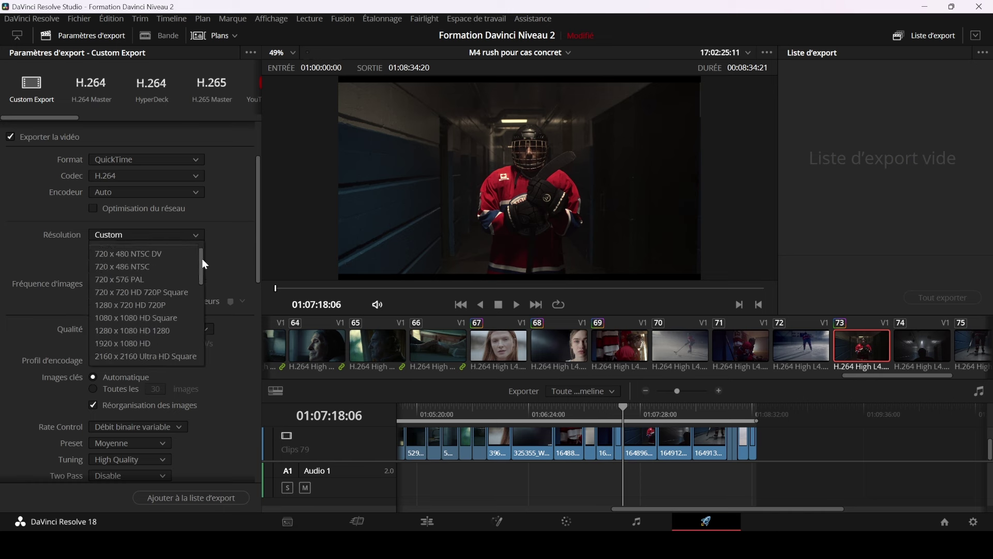
click(199, 249)
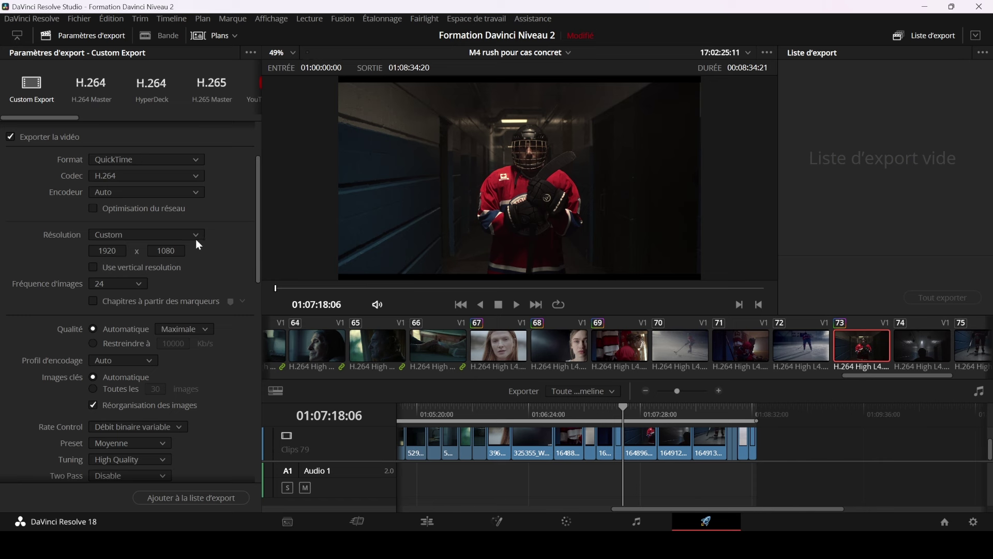
click(196, 236)
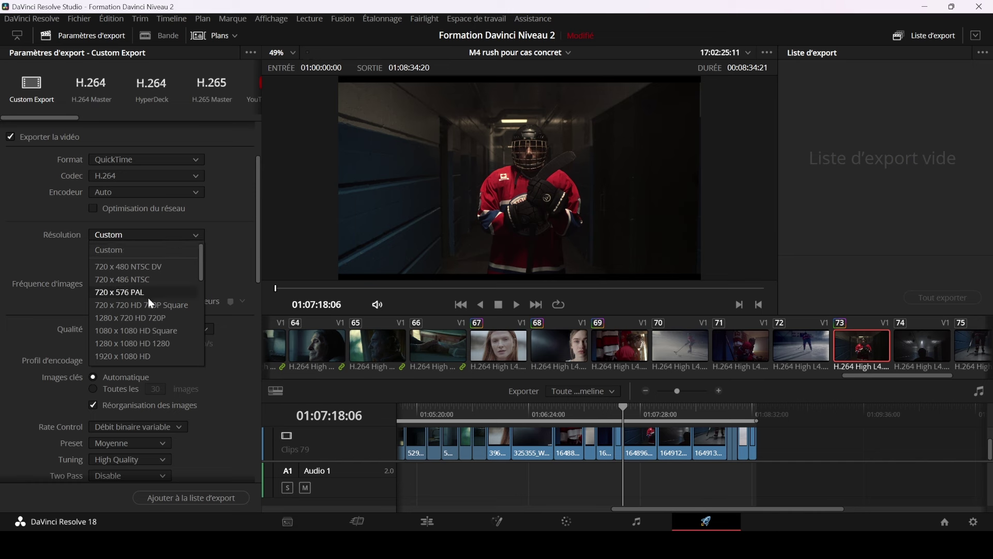
click(214, 254)
click(195, 235)
drag(200, 261, 203, 333)
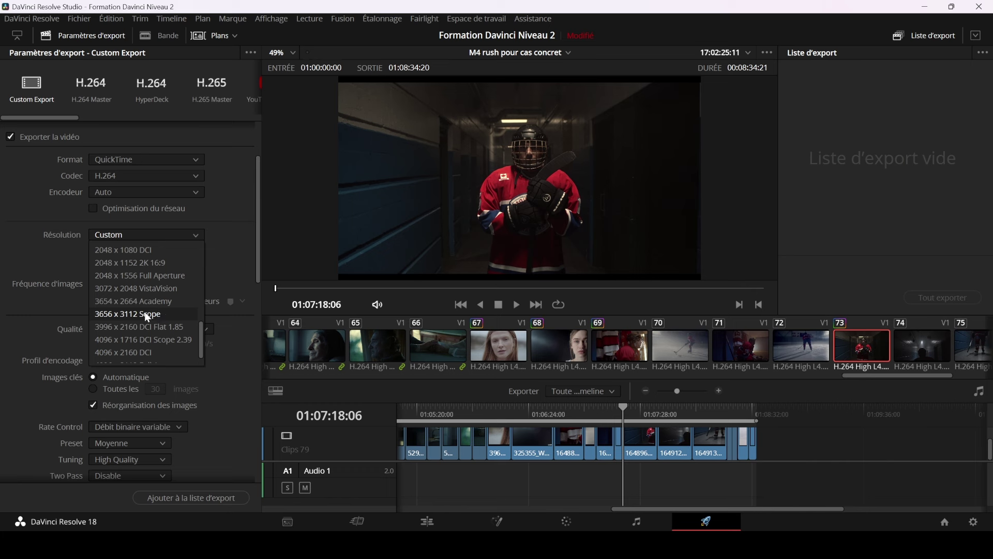
click(214, 284)
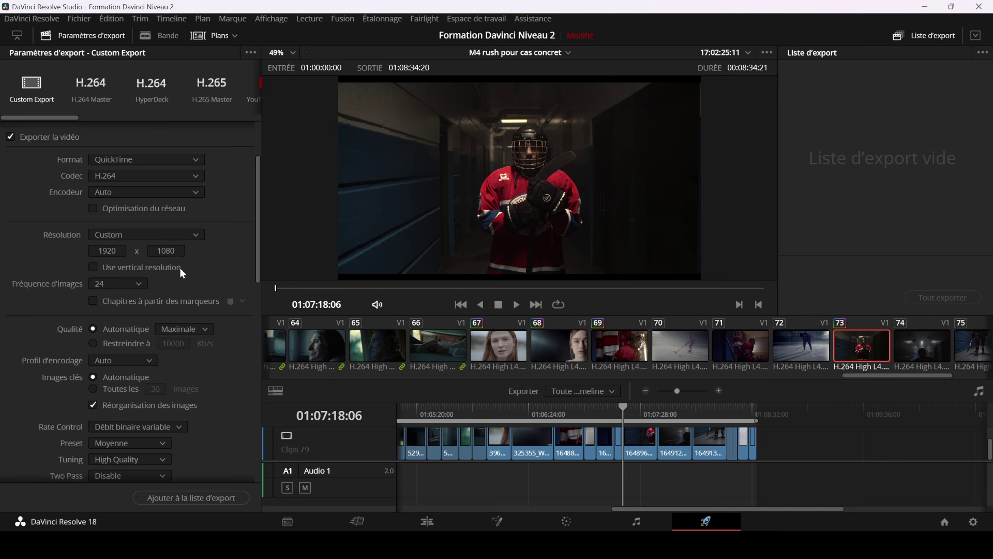
Switch the resolution from Custom to the 1920 x 1080 HD preset, keeping 24 fps.
click(95, 268)
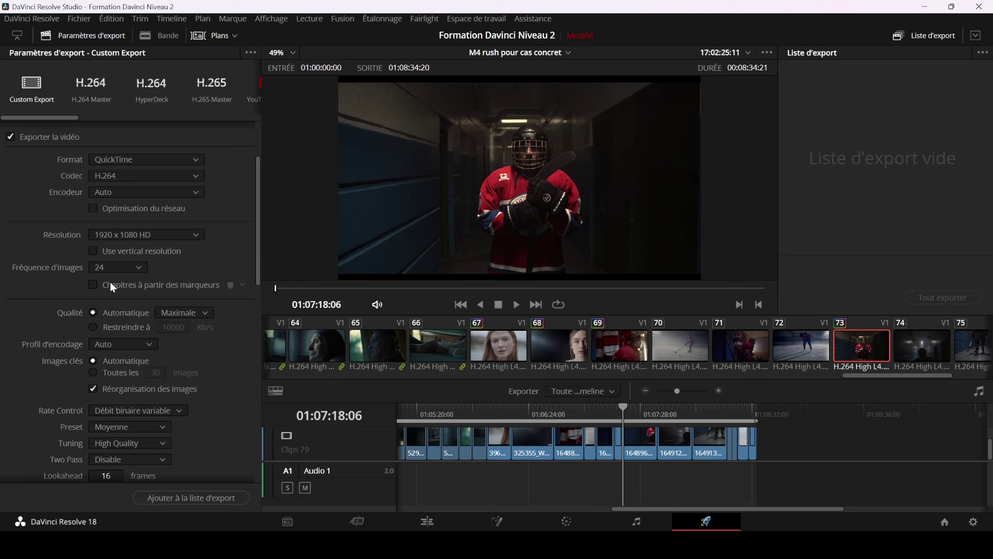
click(138, 268)
click(191, 268)
drag(258, 276, 259, 294)
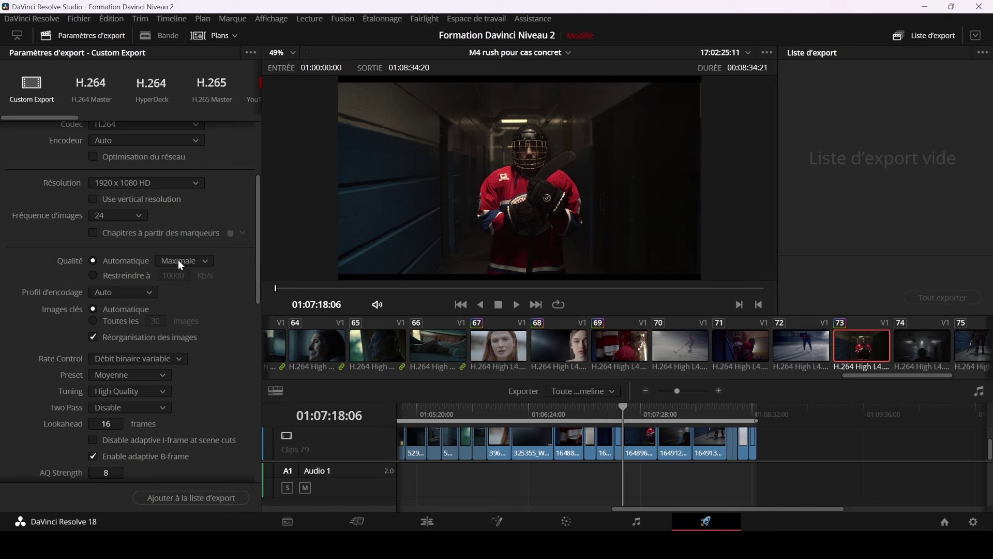
Replace automatic Maximale quality with a bitrate restricted to 10000 Kb/s.
click(193, 261)
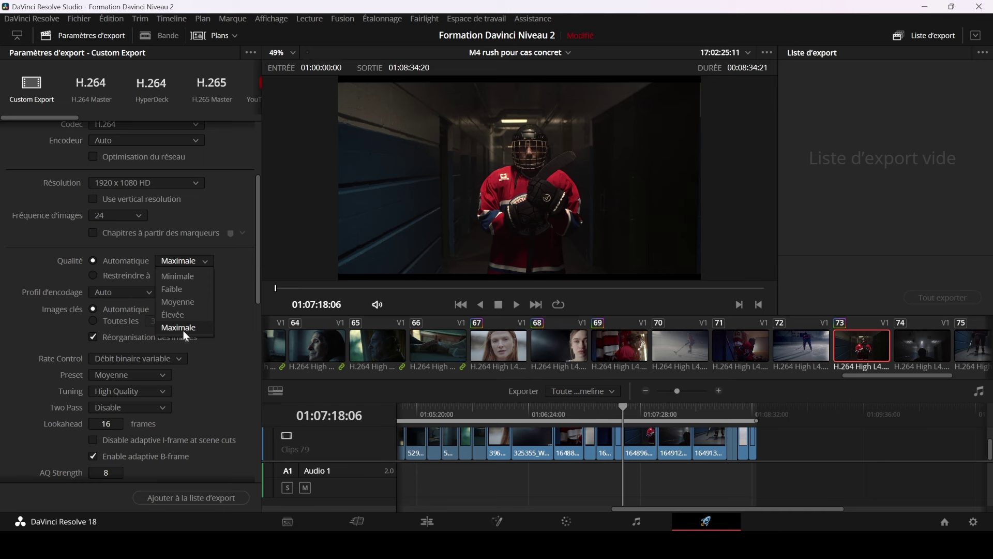
click(233, 272)
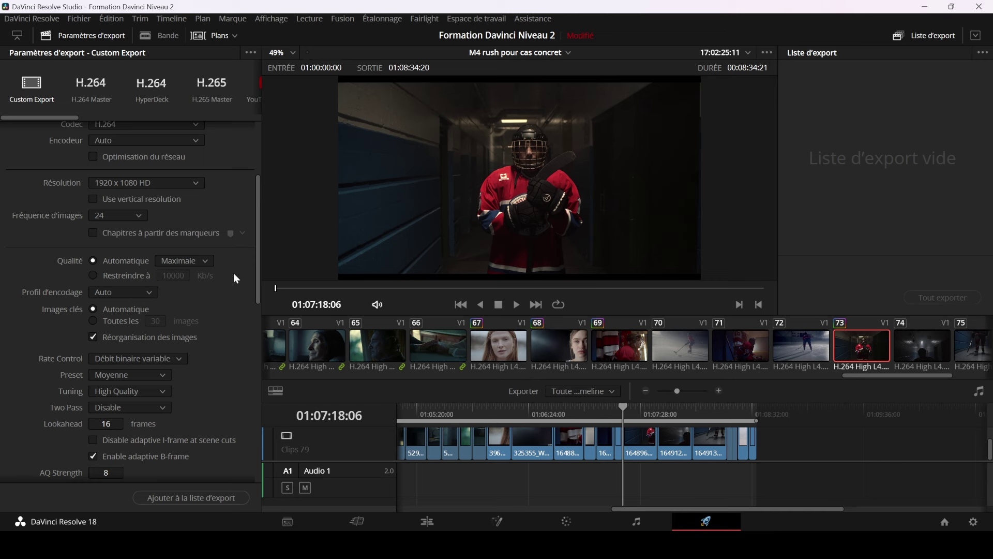
click(203, 268)
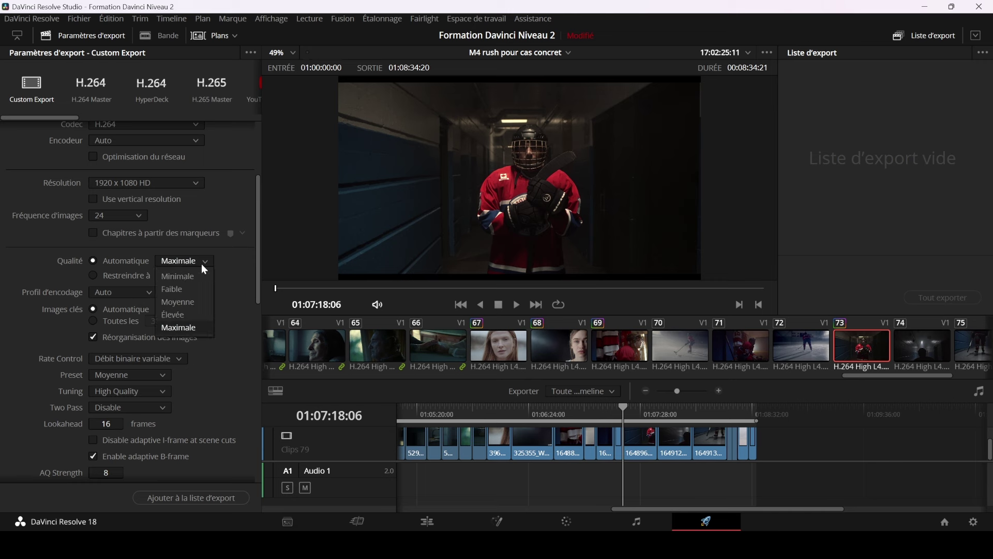
click(195, 328)
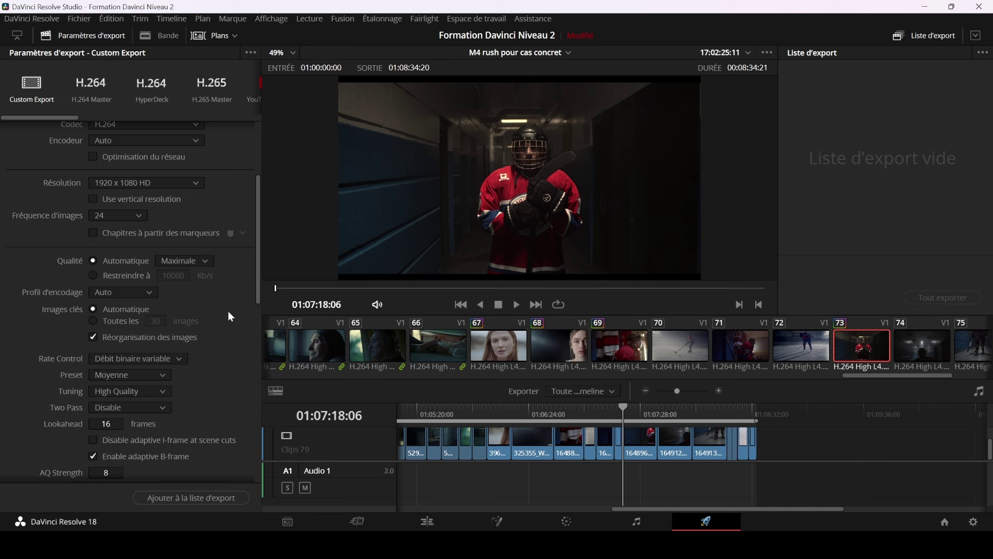
click(196, 266)
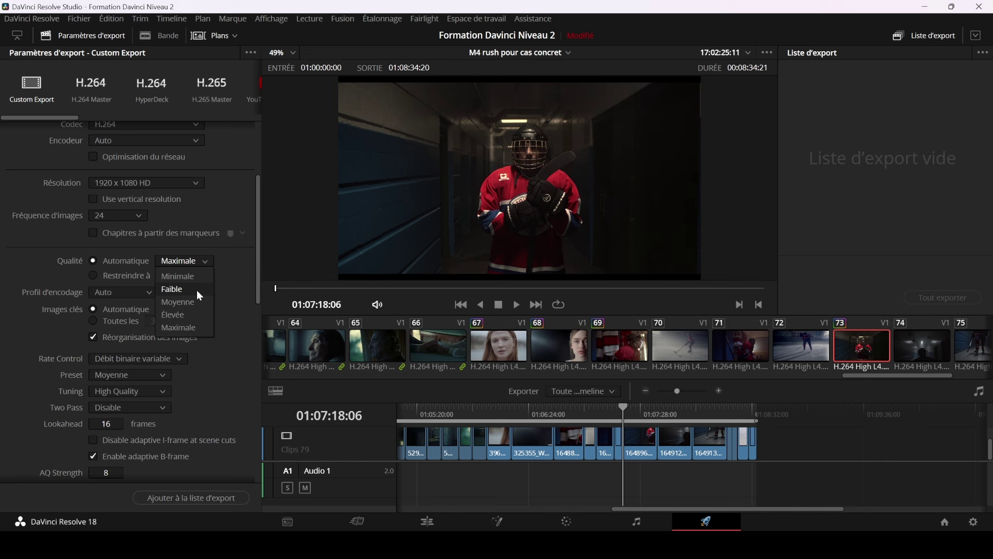
click(195, 258)
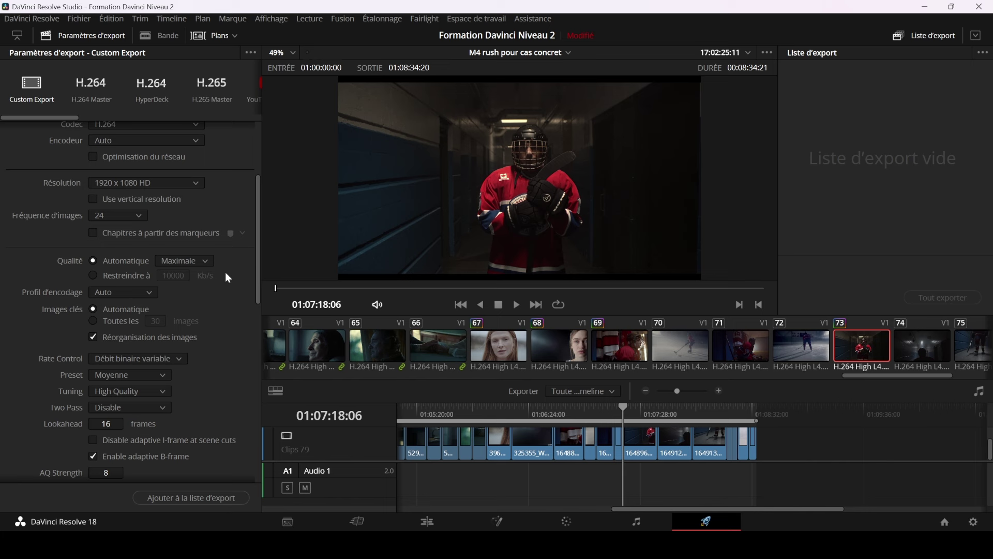
click(94, 276)
click(150, 292)
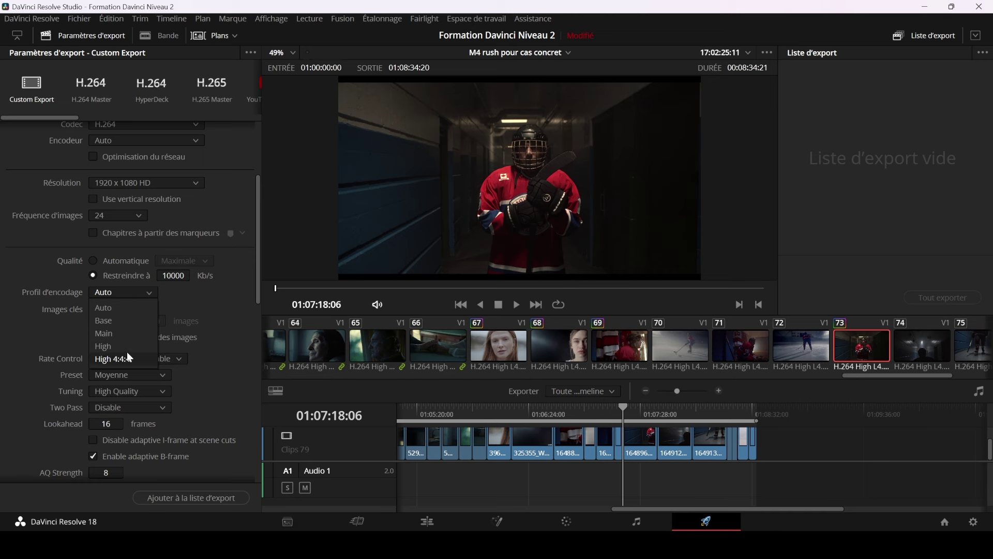
click(206, 300)
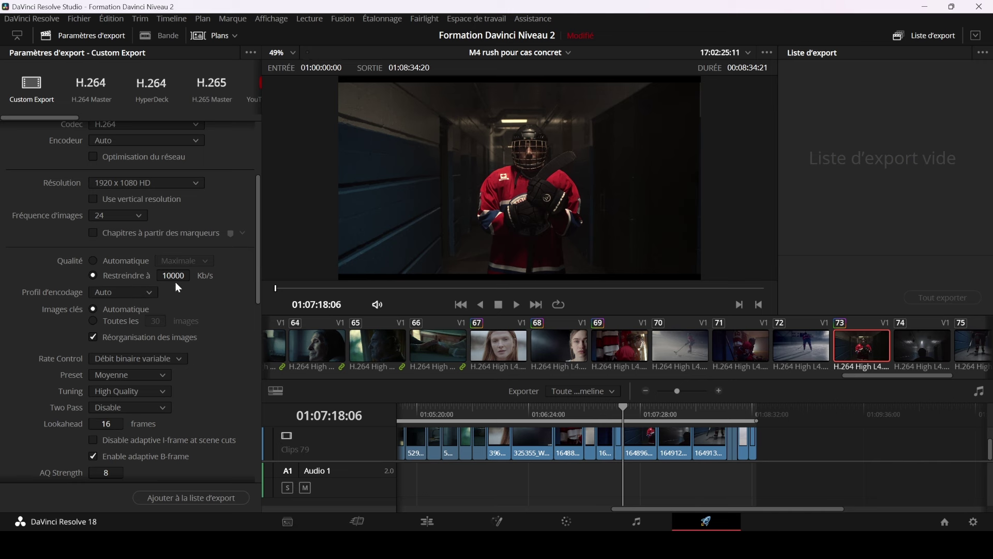
scroll(191, 254, up, 2)
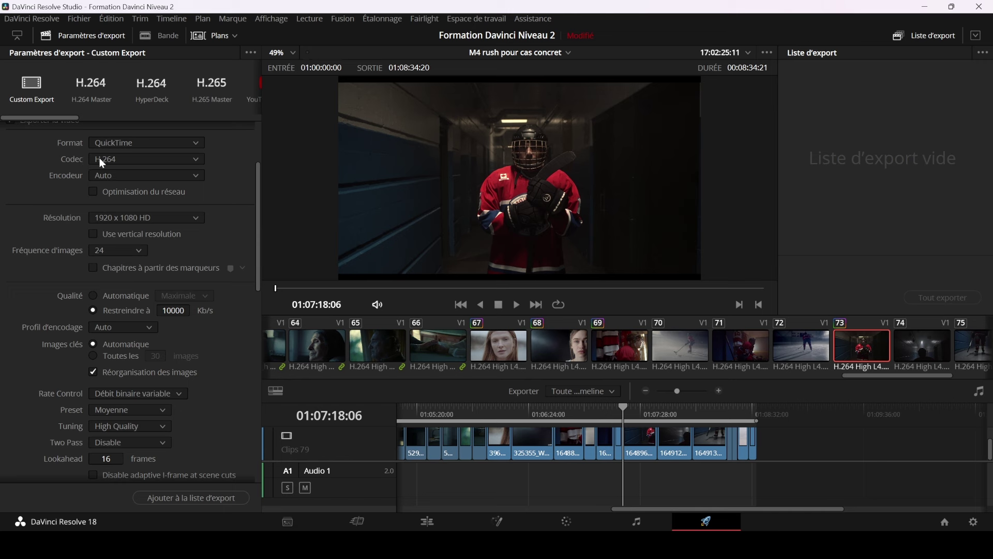
scroll(209, 270, down, 2)
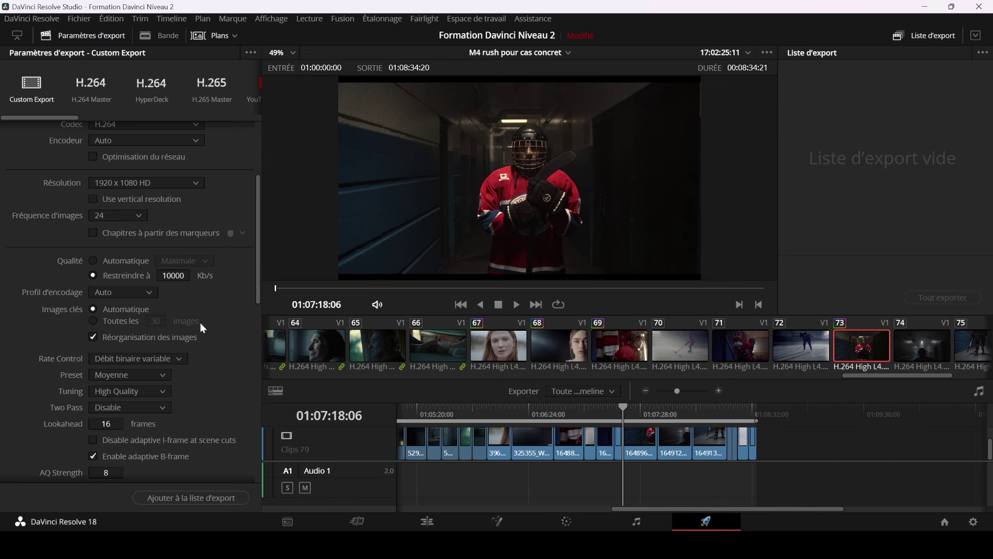
scroll(200, 322, up, 2)
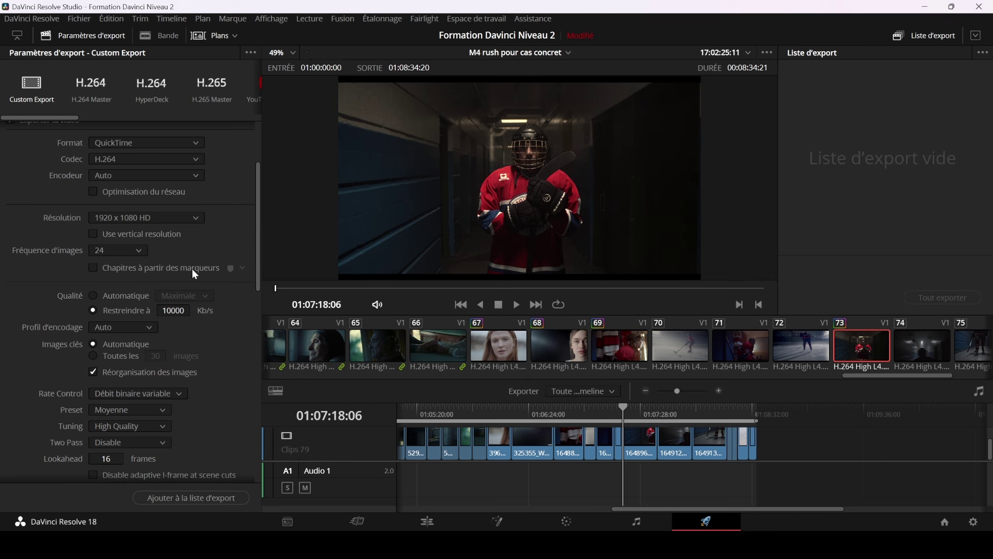
scroll(220, 273, down, 4)
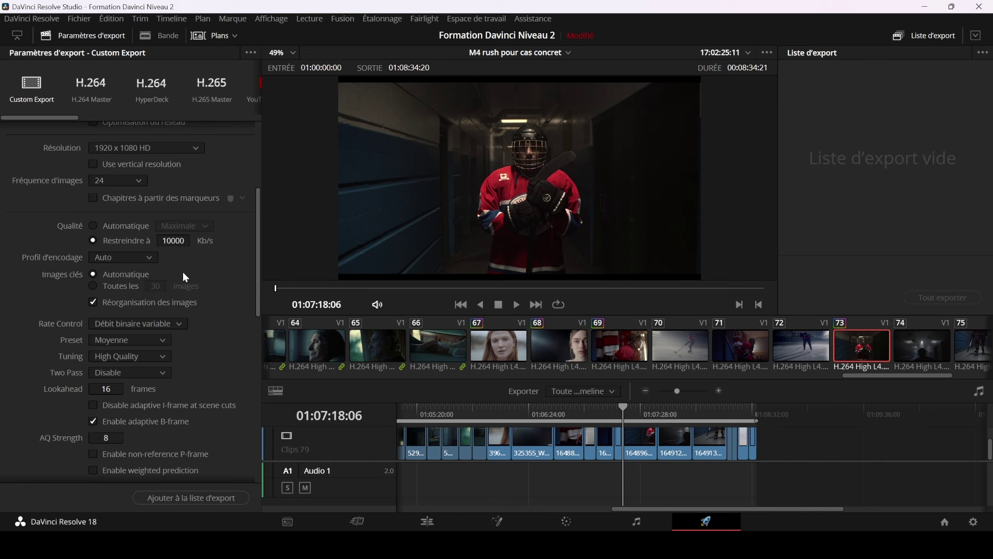
scroll(182, 271, down, 2)
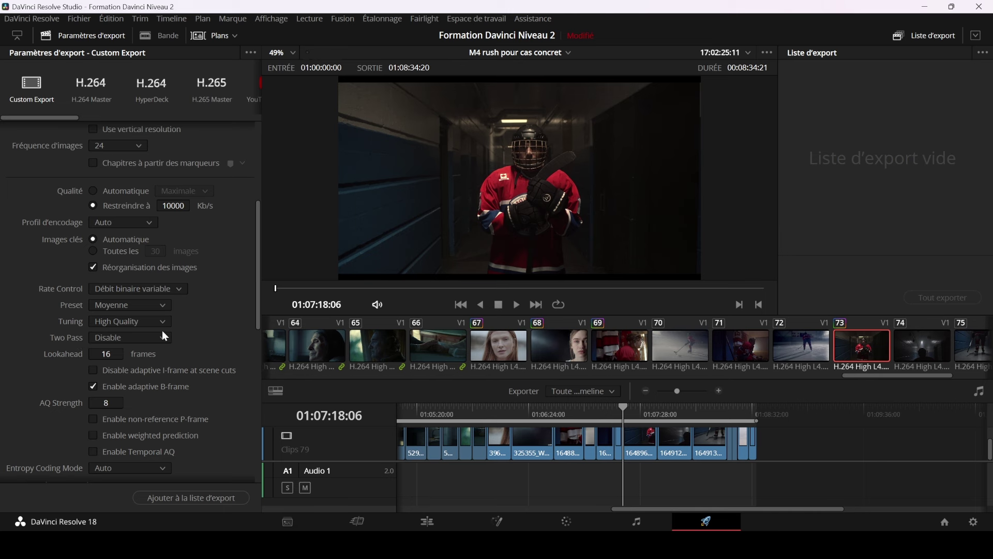
click(144, 222)
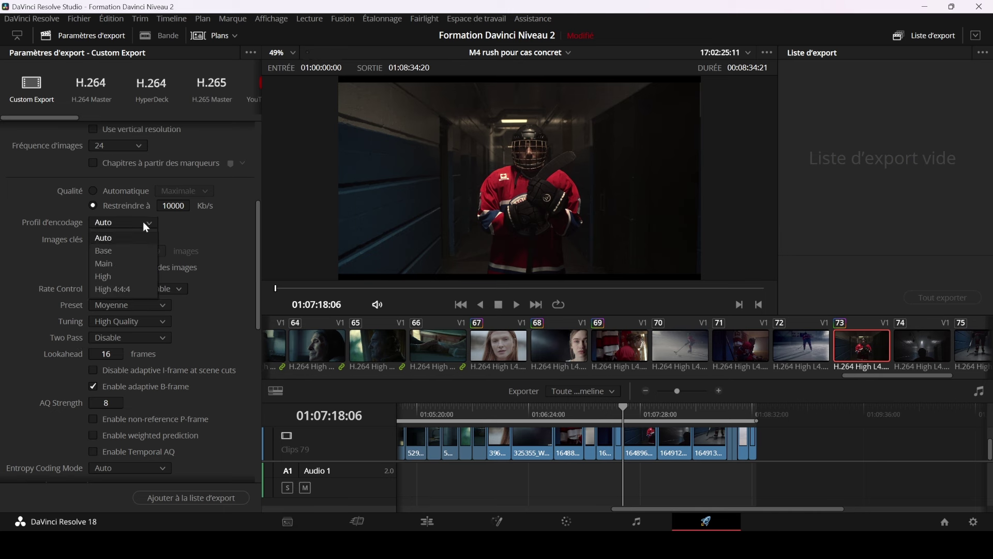
click(143, 222)
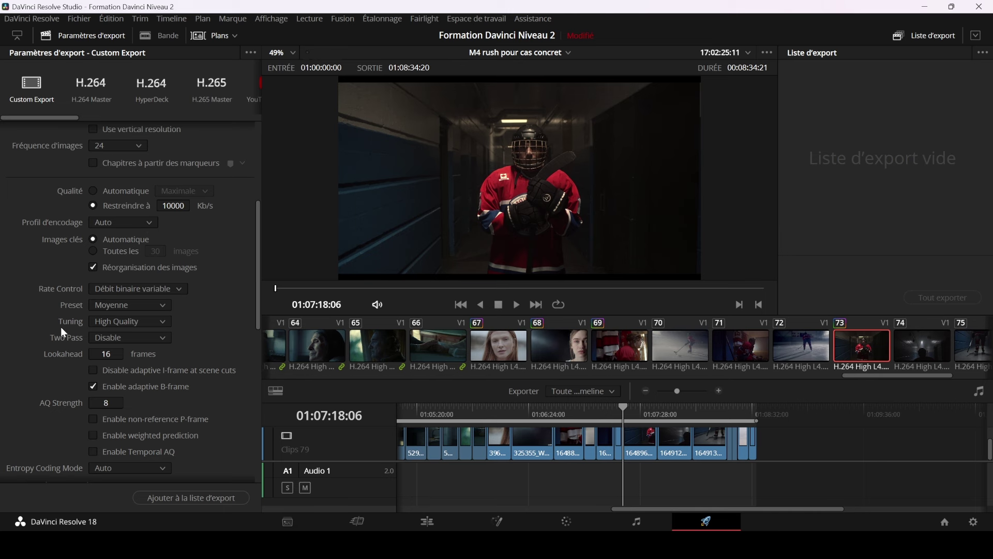
click(181, 290)
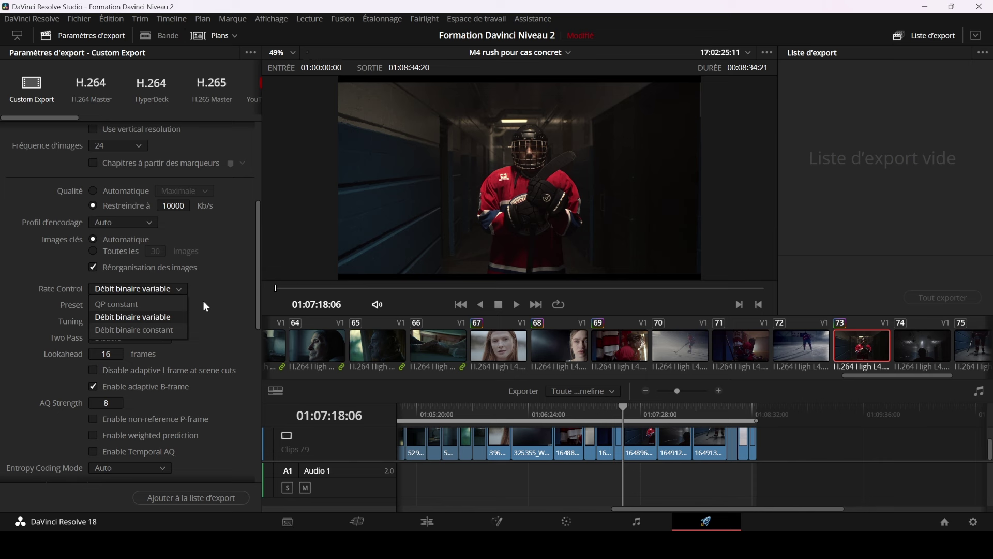
click(203, 301)
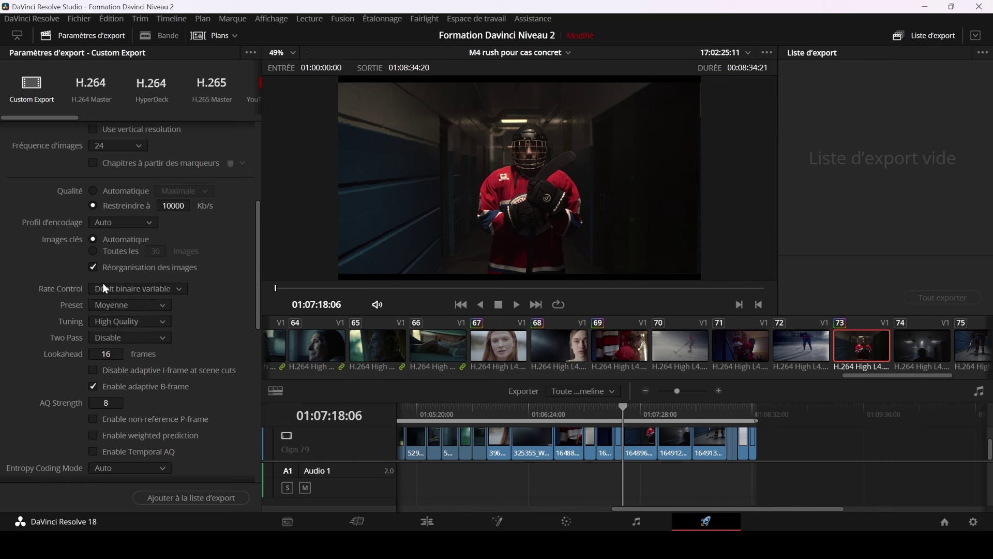
scroll(206, 266, down, 3)
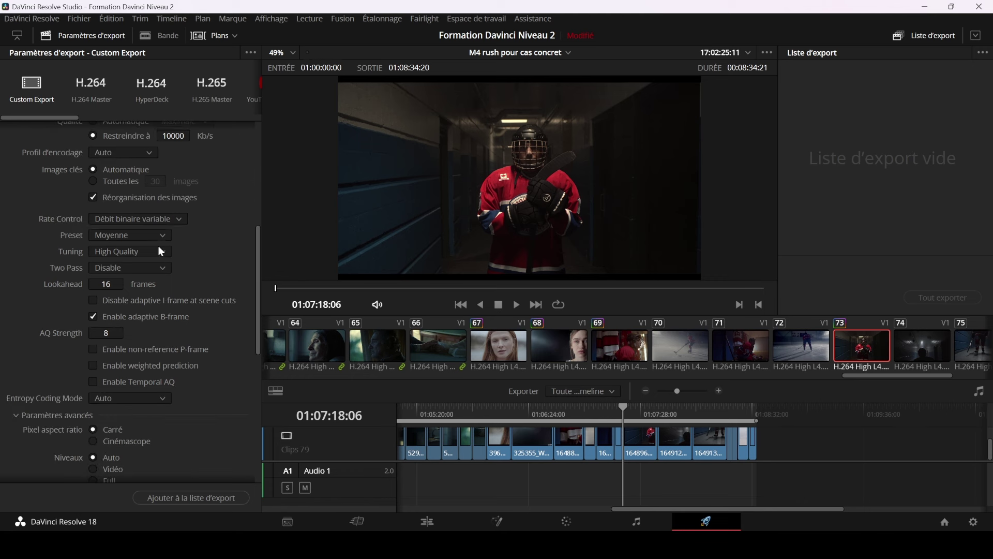
scroll(163, 264, up, 1)
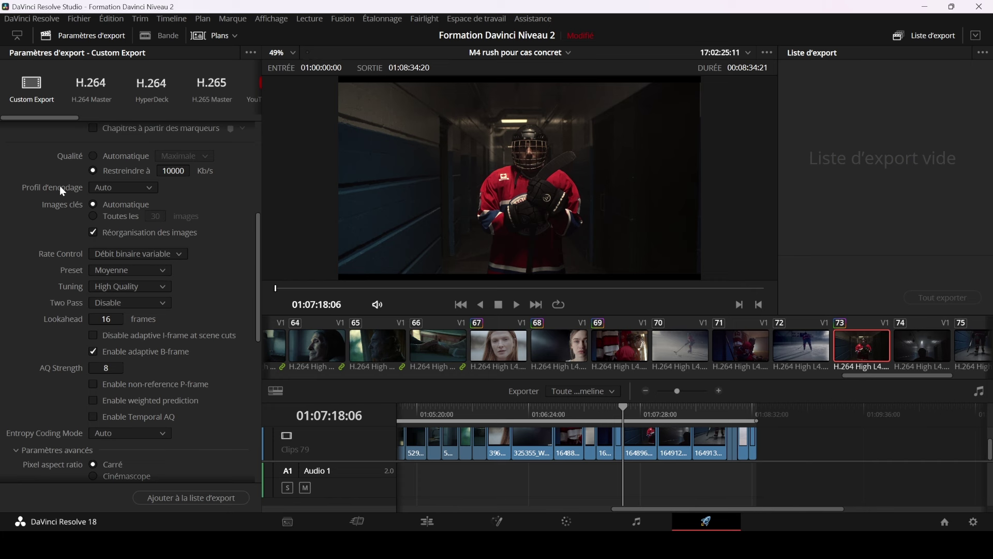
scroll(188, 217, down, 1)
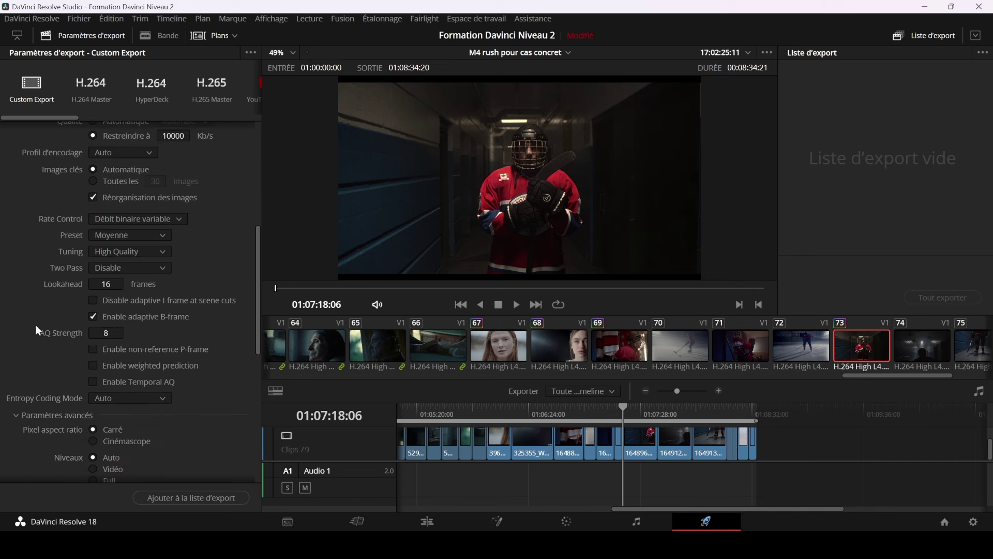
scroll(153, 291, down, 1)
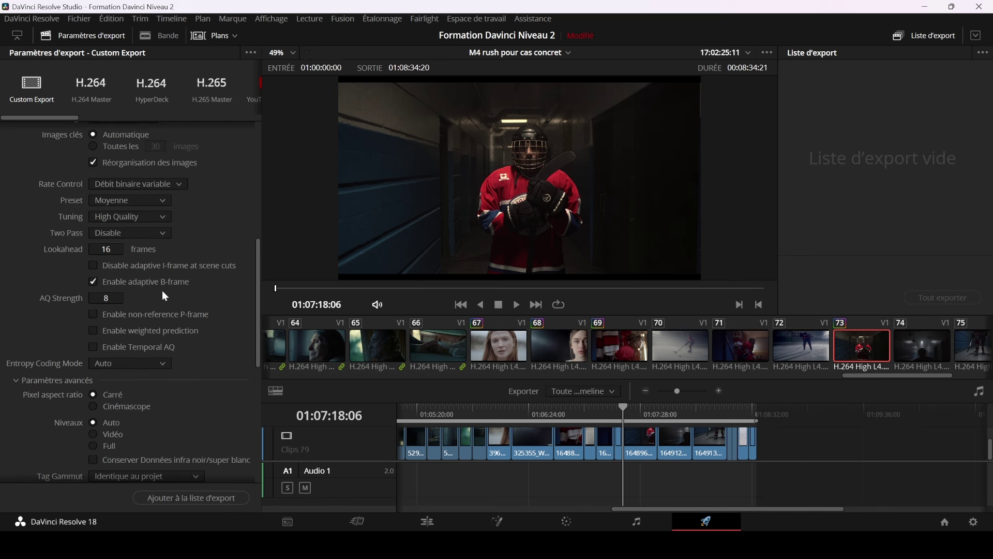
scroll(169, 282, down, 1)
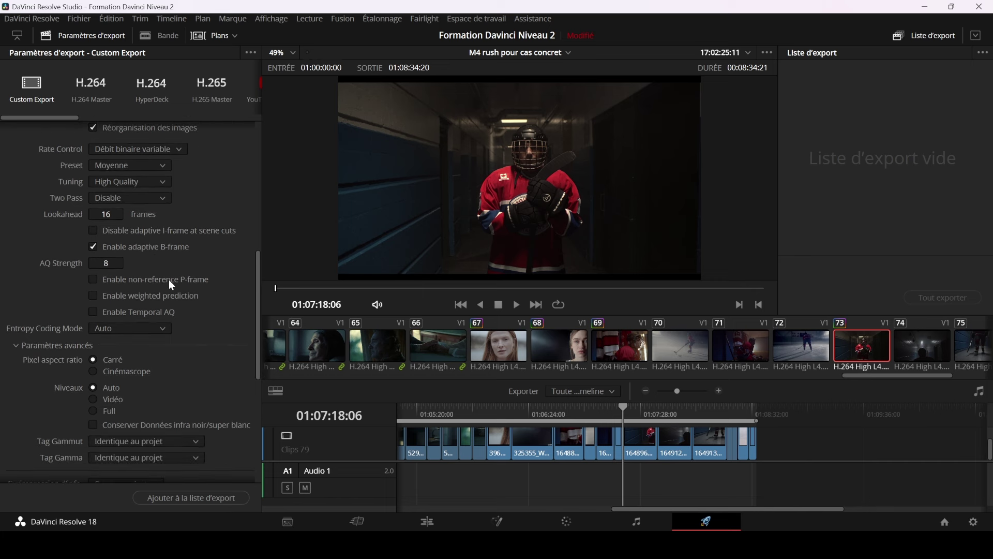
click(158, 328)
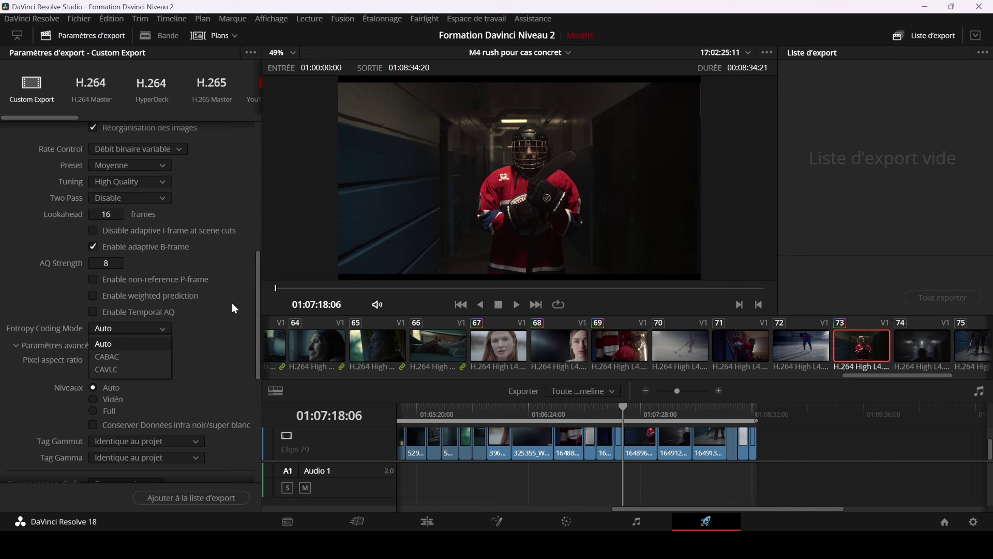
click(221, 319)
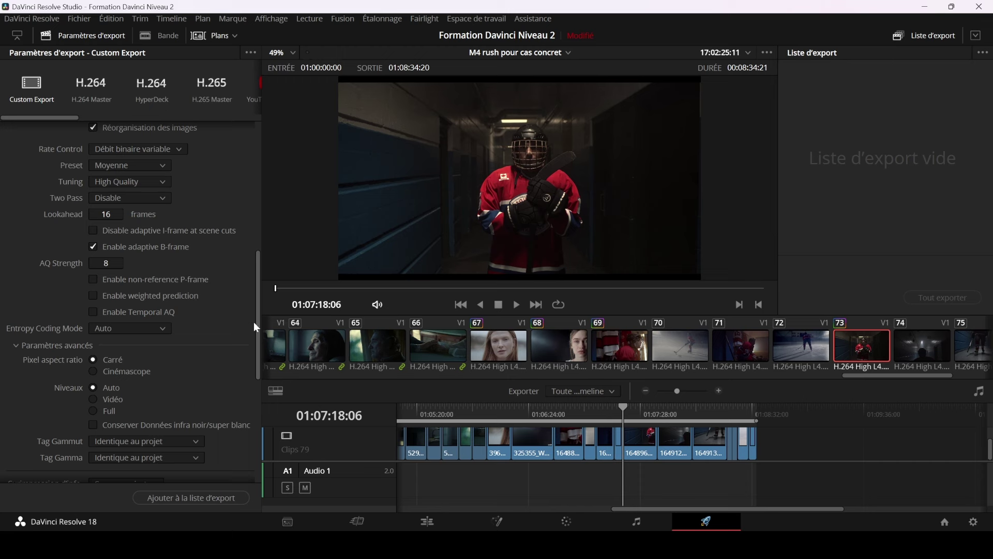
drag(255, 324, 250, 362)
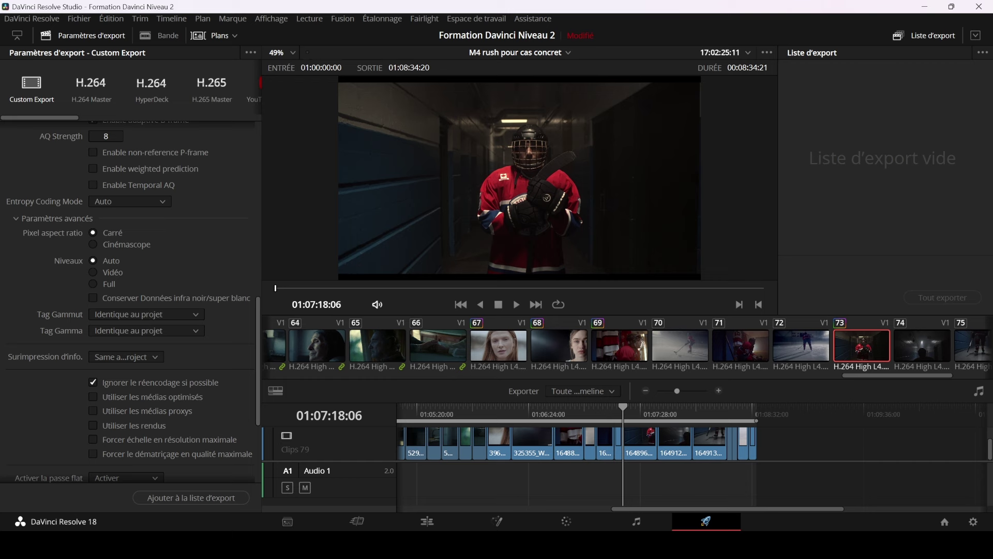
scroll(154, 293, up, 2)
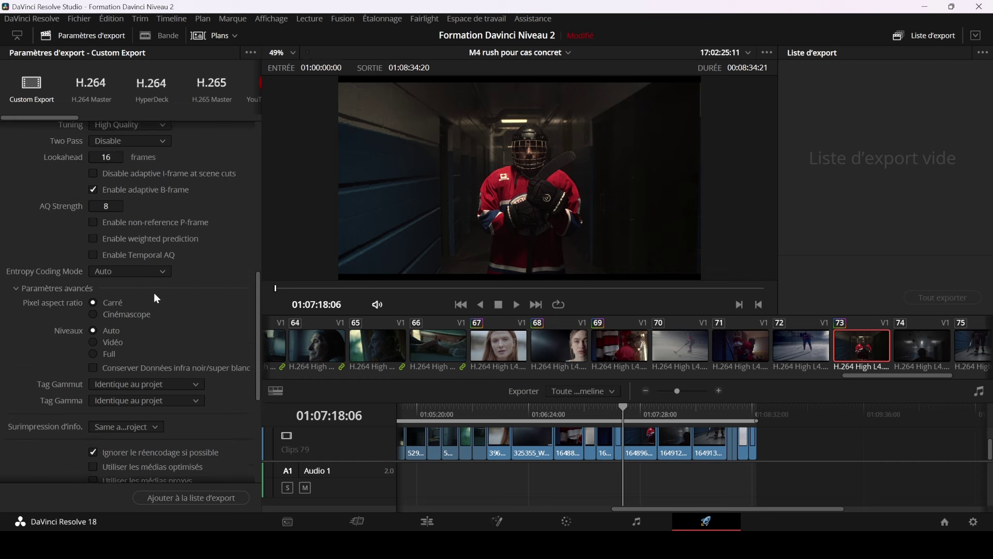
scroll(153, 293, up, 2)
scroll(153, 293, down, 2)
scroll(154, 293, down, 2)
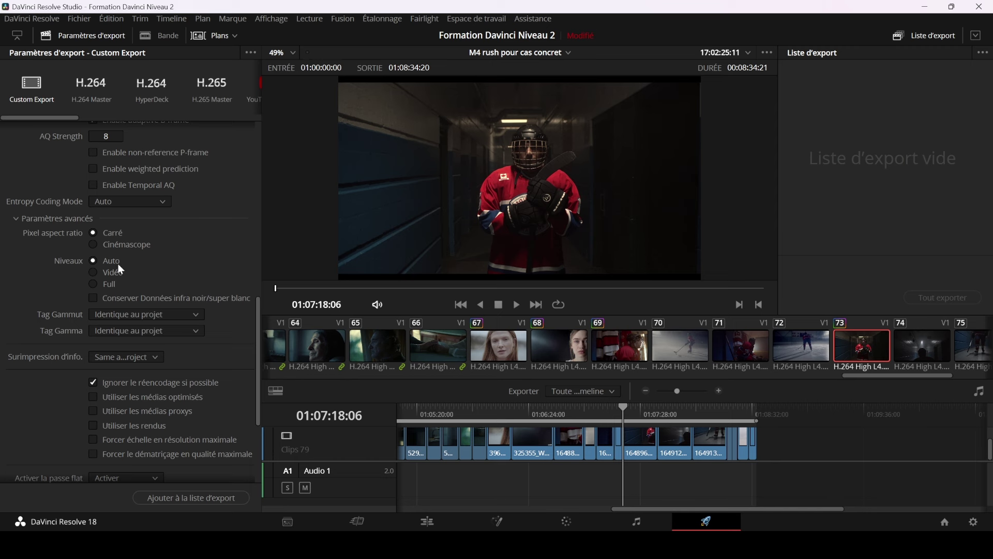
scroll(179, 247, down, 1)
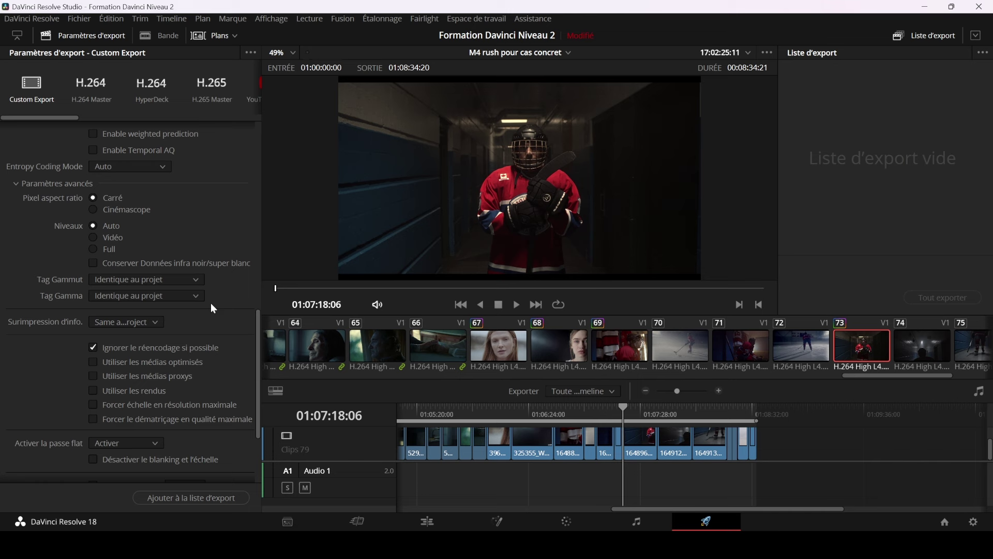
click(166, 280)
scroll(171, 308, down, 2)
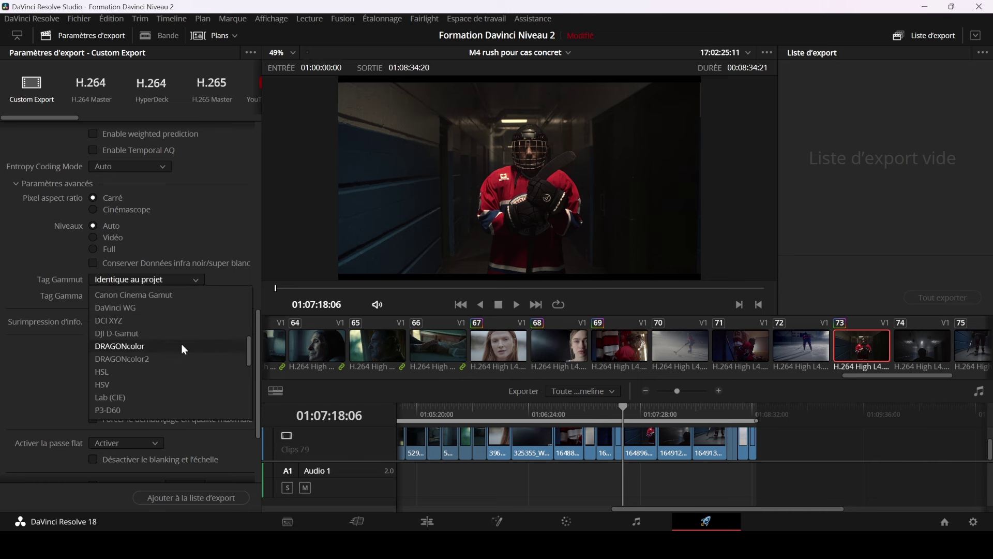
scroll(179, 355, up, 2)
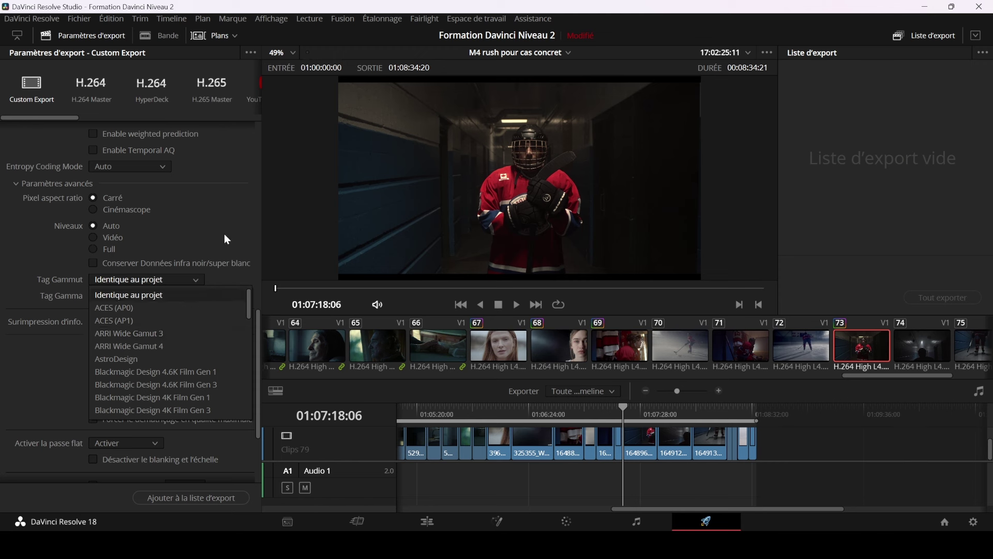
click(207, 294)
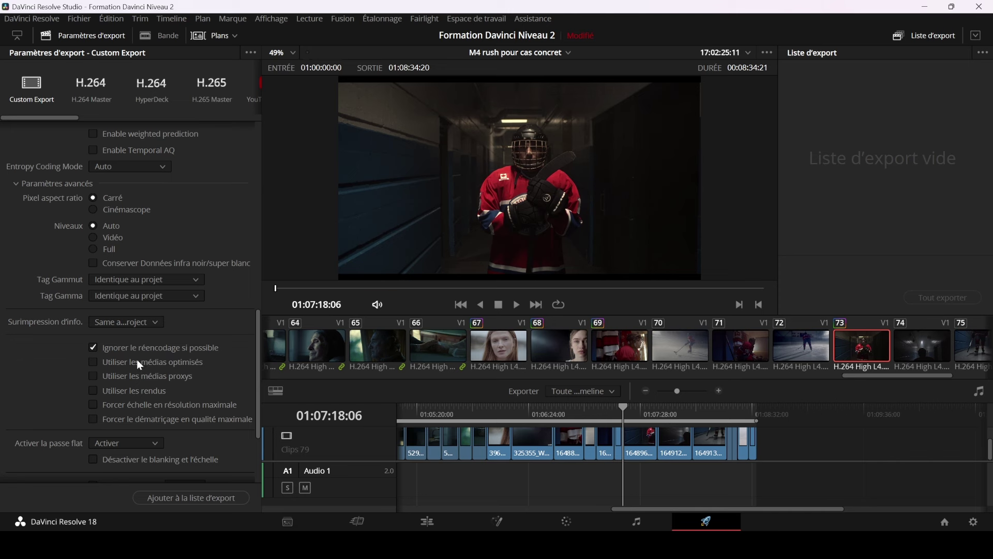
Keep the info overlay set to same as project and scroll through the advanced settings.
click(153, 324)
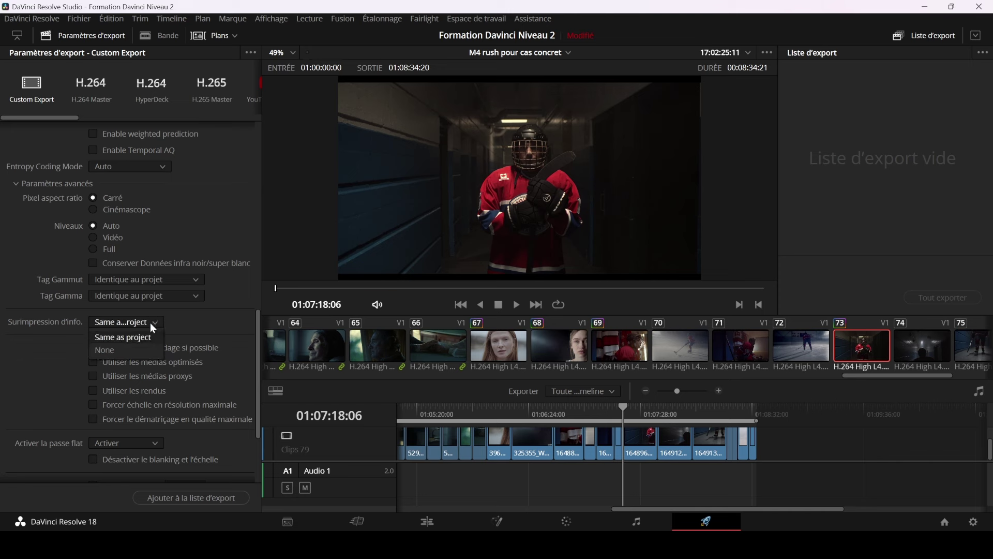
click(191, 318)
scroll(191, 318, down, 1)
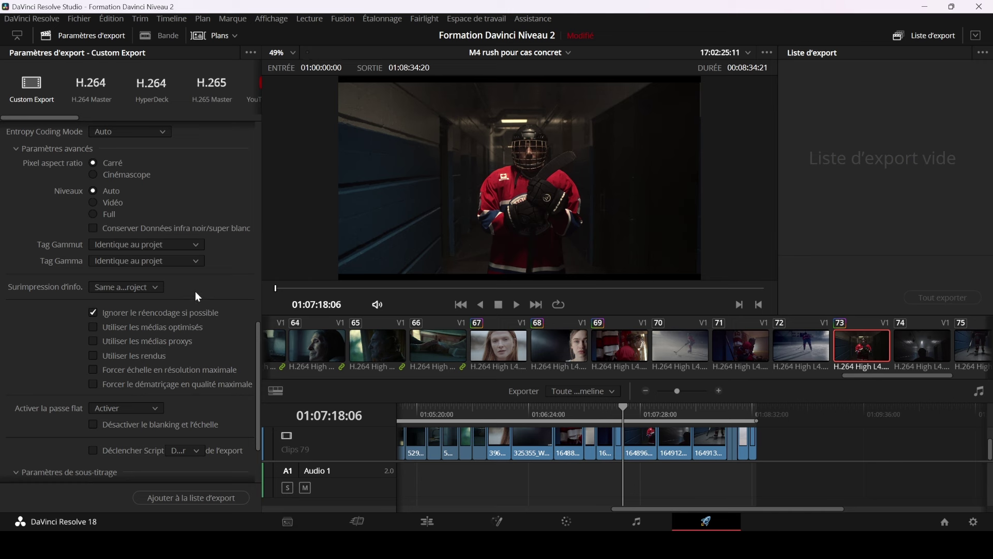
scroll(198, 295, down, 1)
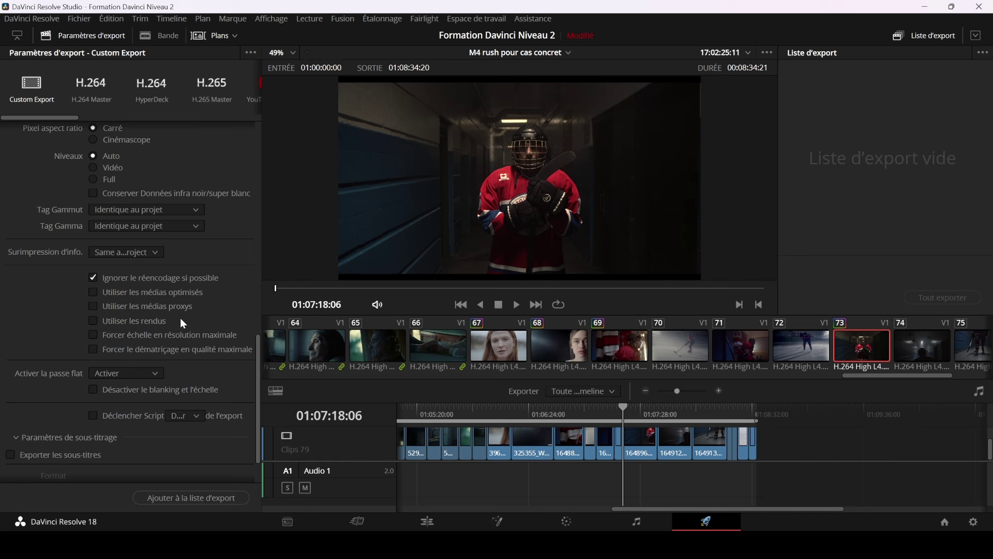
scroll(180, 318, down, 1)
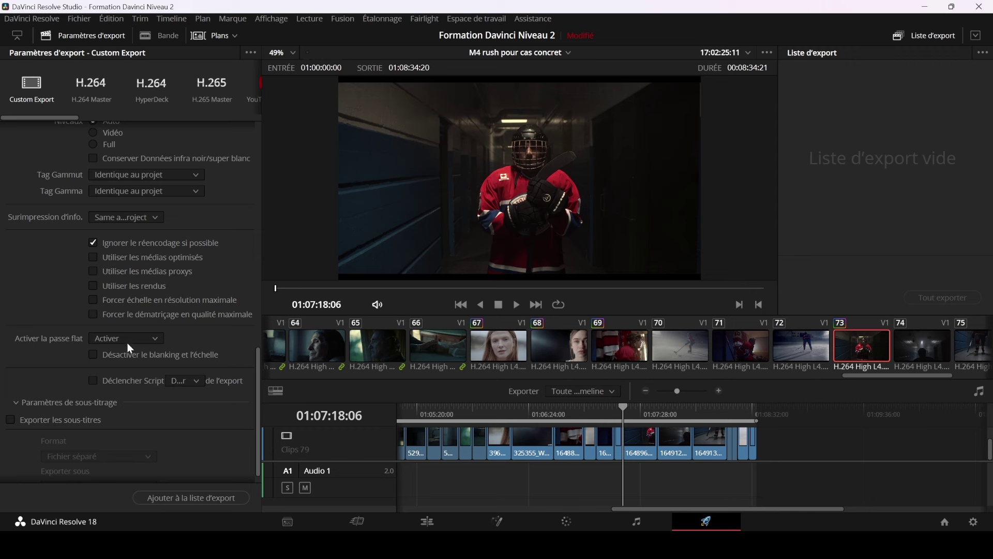
click(155, 341)
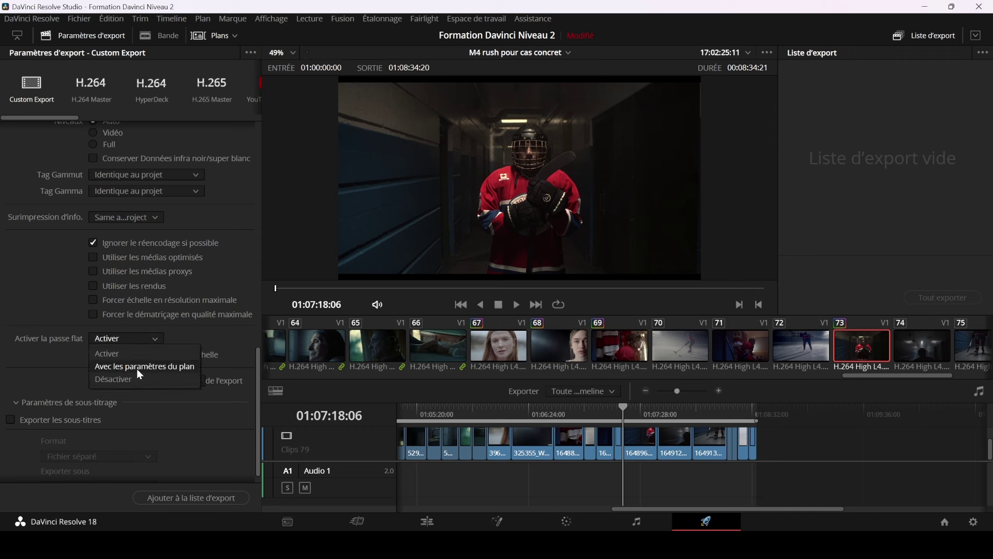
click(206, 333)
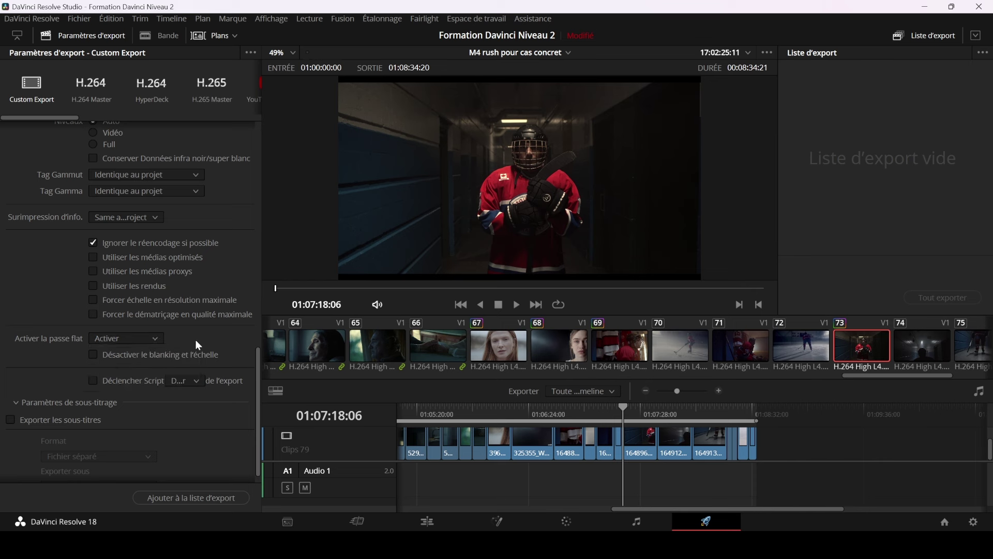
click(150, 339)
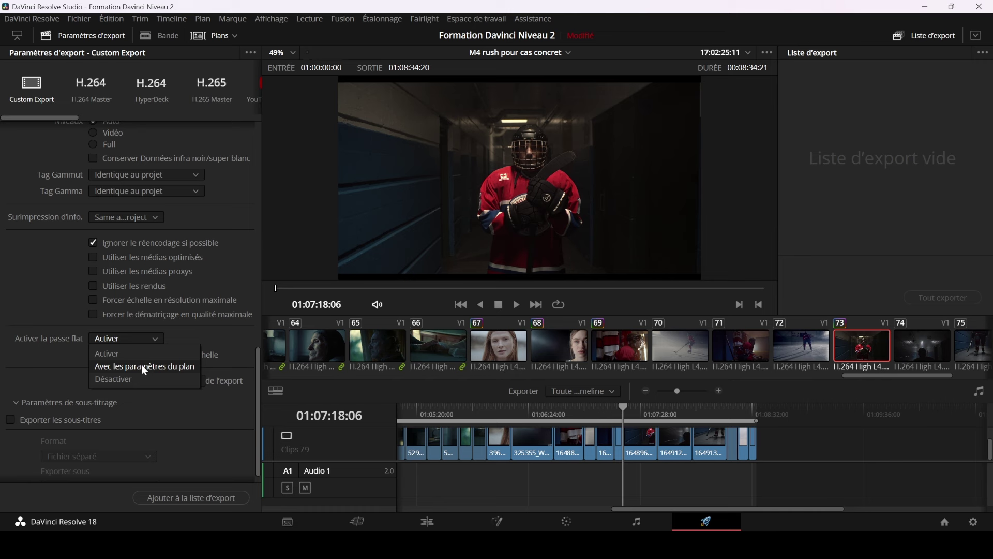
click(200, 329)
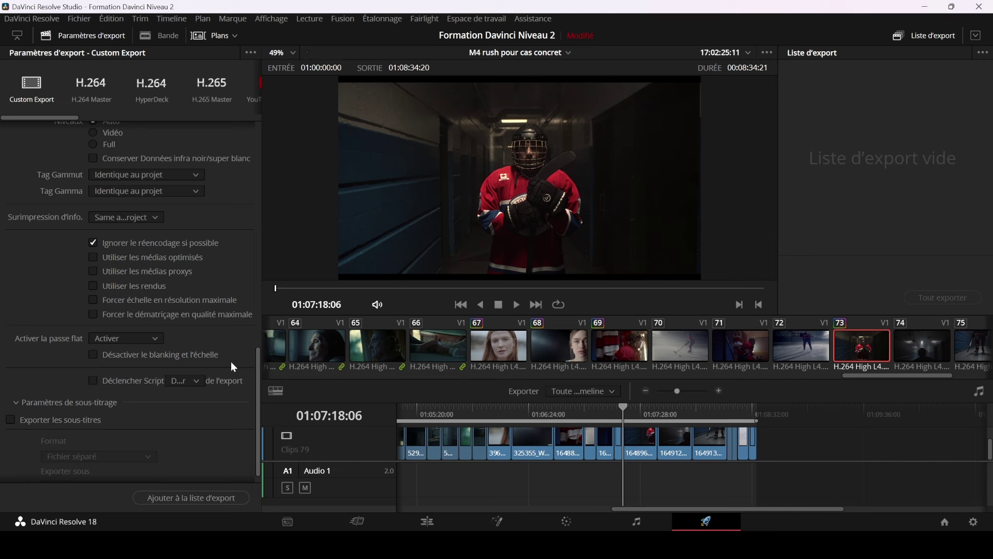
Tick 'Exporter les sous-titres', keeping SRT format and Fichier séparé delivery.
scroll(202, 334, down, 1)
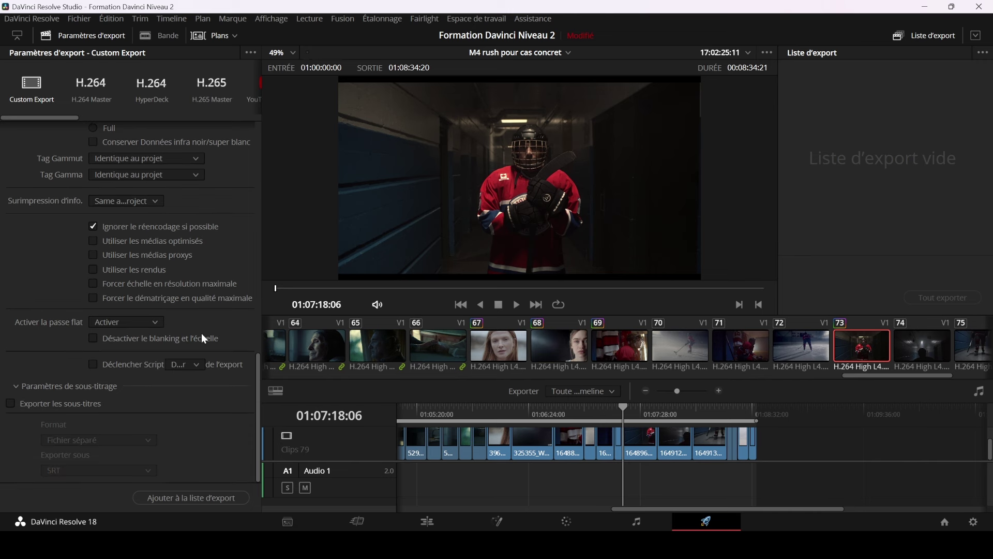
click(17, 386)
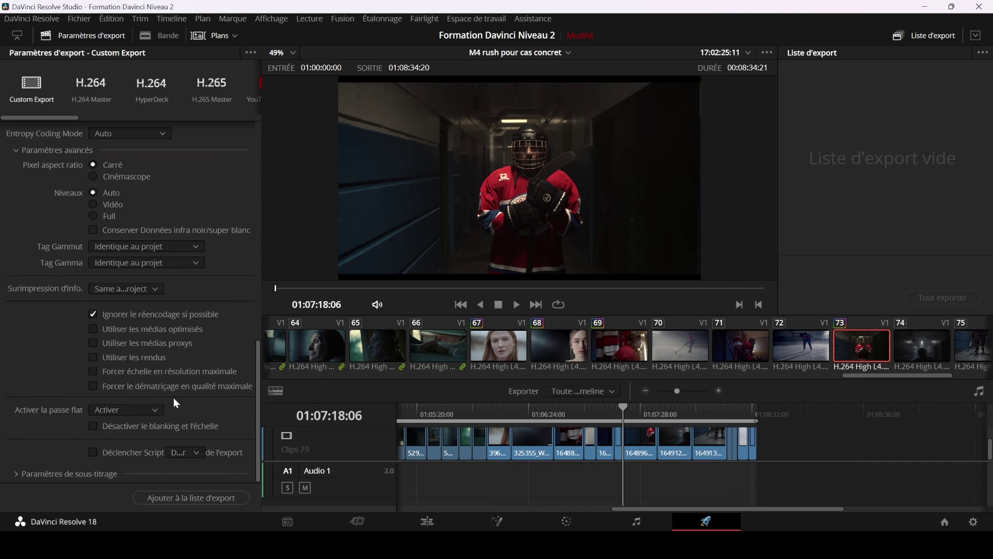
click(21, 472)
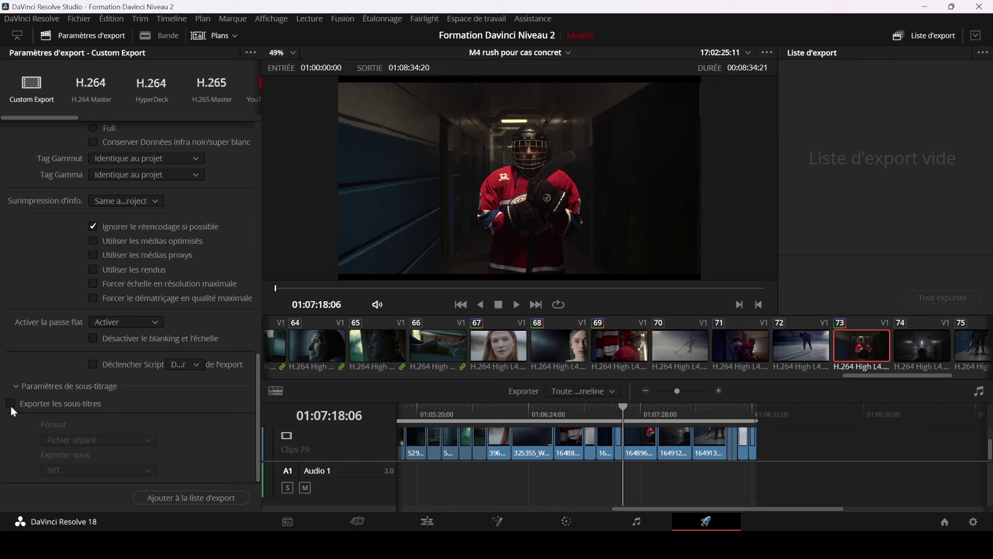
click(10, 403)
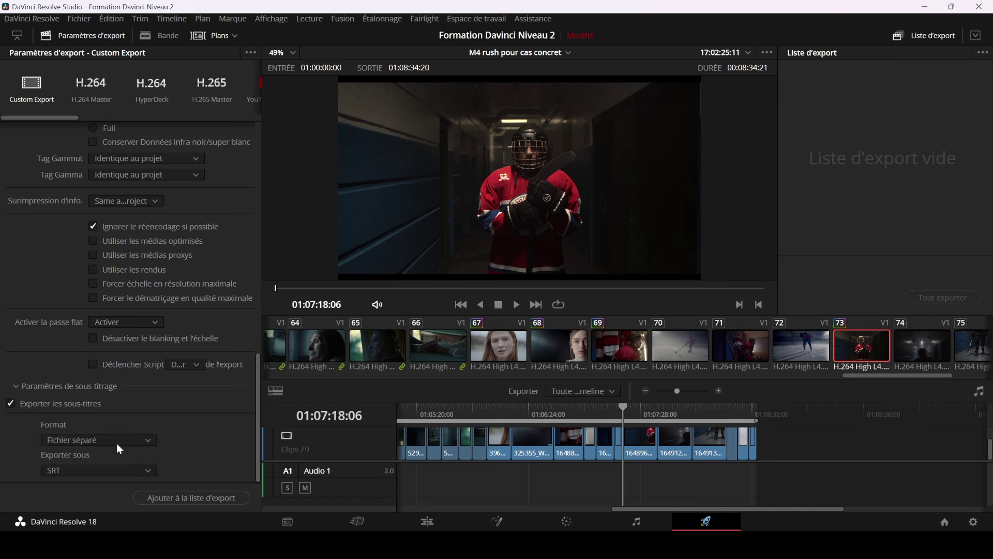
click(114, 471)
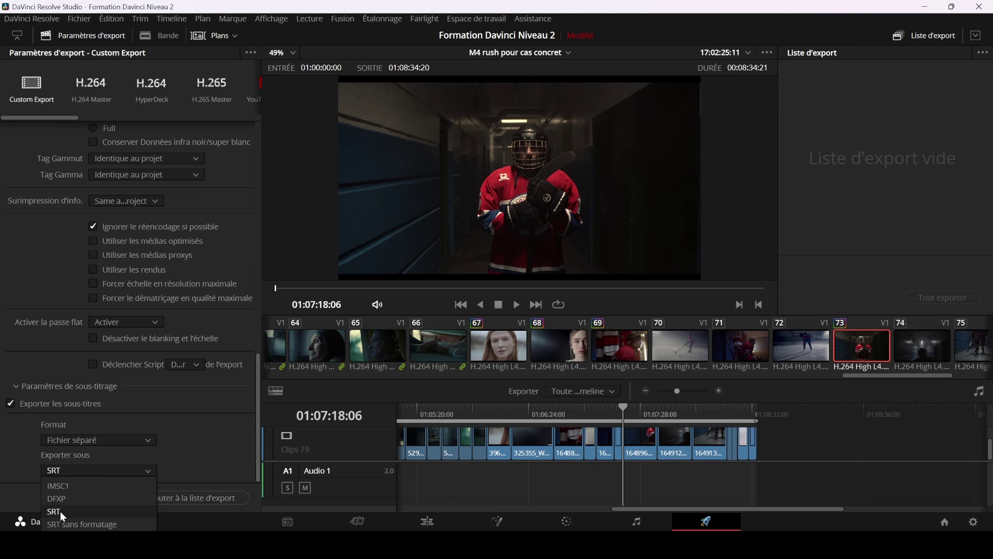
click(177, 445)
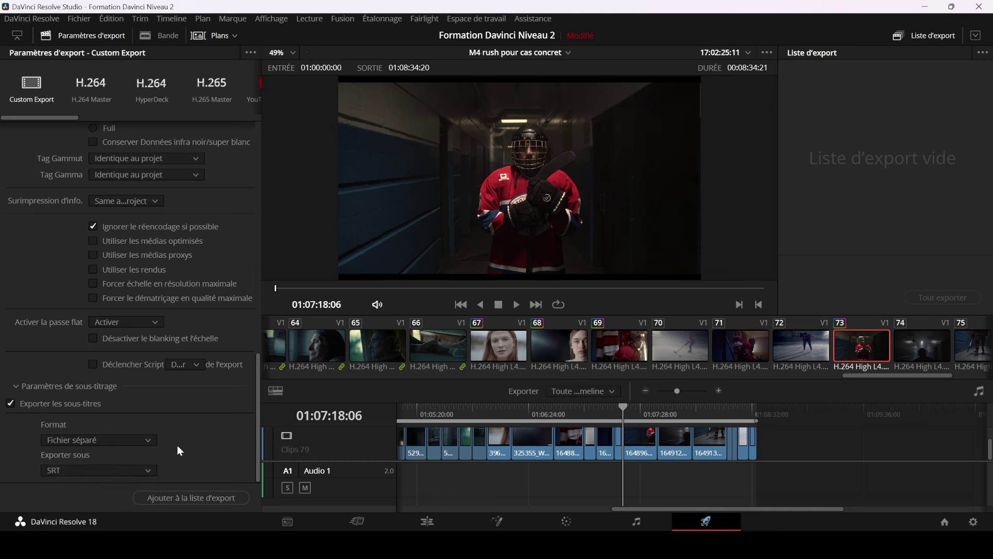
click(149, 440)
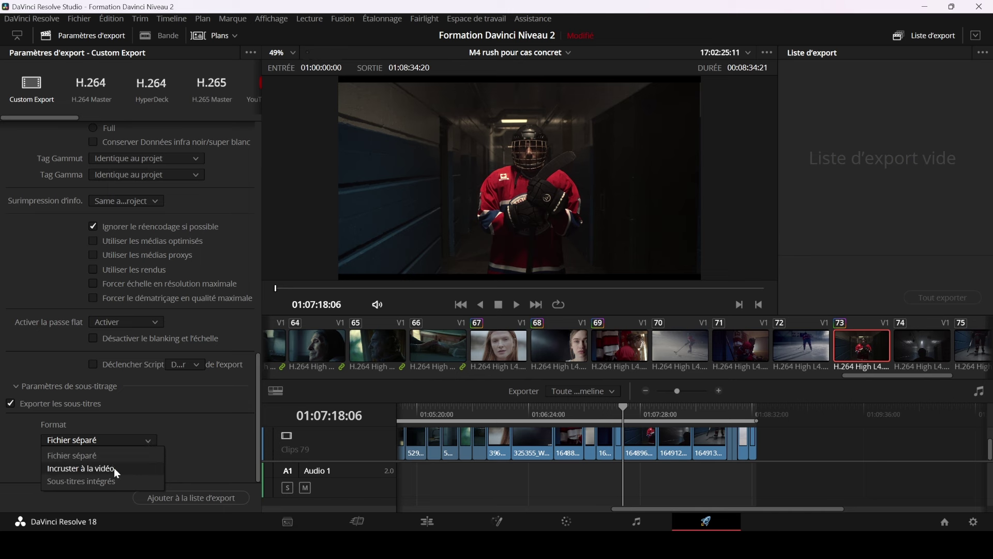
click(176, 431)
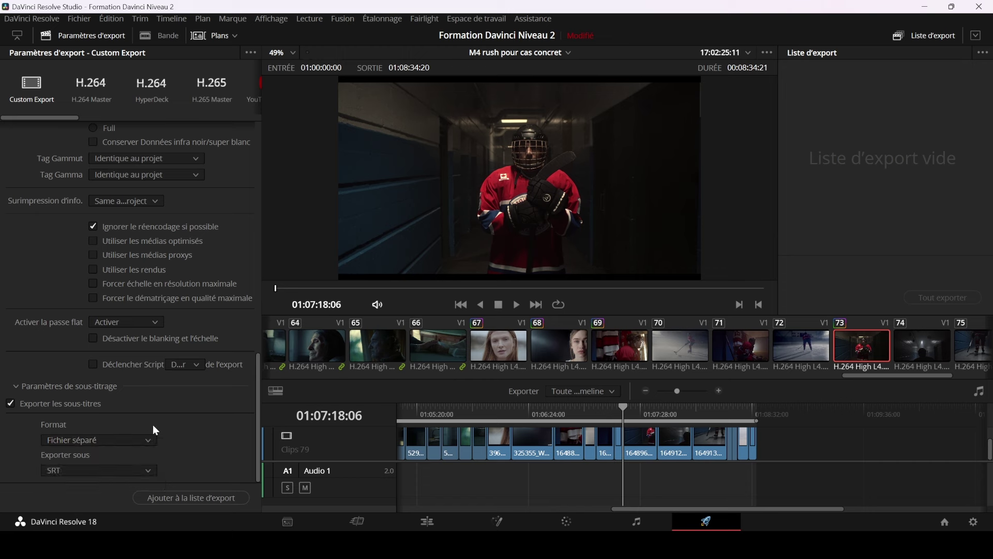
scroll(249, 354, up, 3)
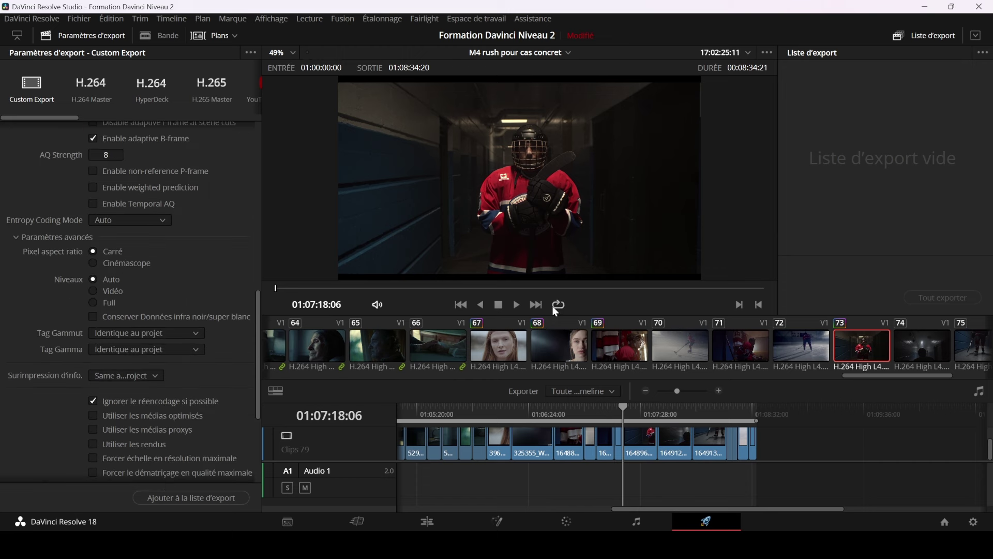
scroll(130, 305, up, 2)
scroll(139, 286, up, 5)
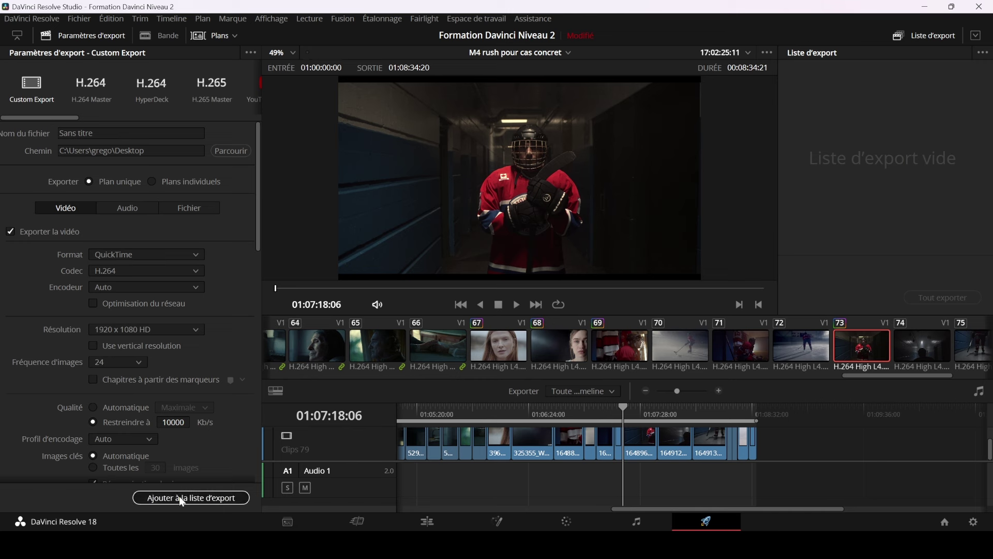
Queue the export as Tâche 1, rendering Sans titre.mov to the Desktop.
click(210, 497)
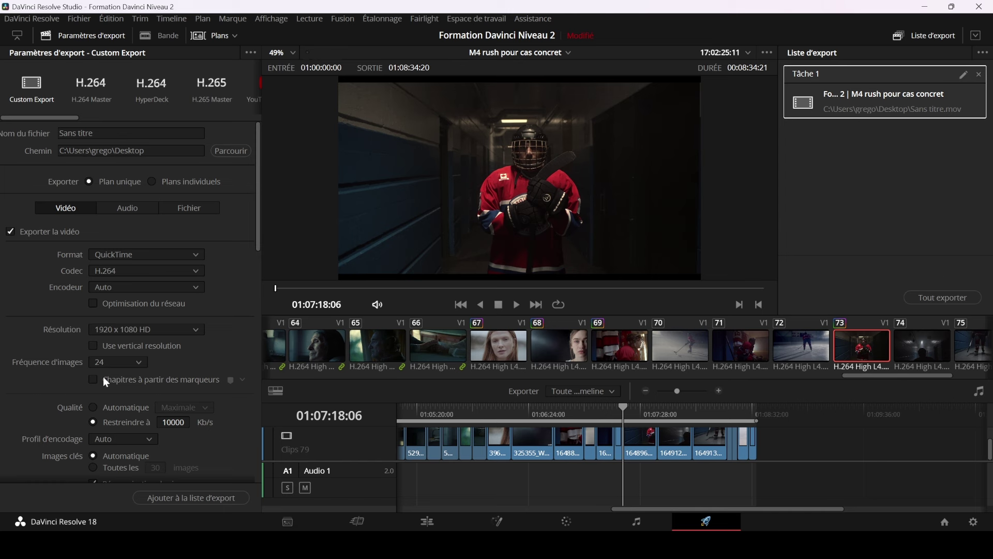
scroll(177, 242, down, 6)
scroll(170, 274, down, 4)
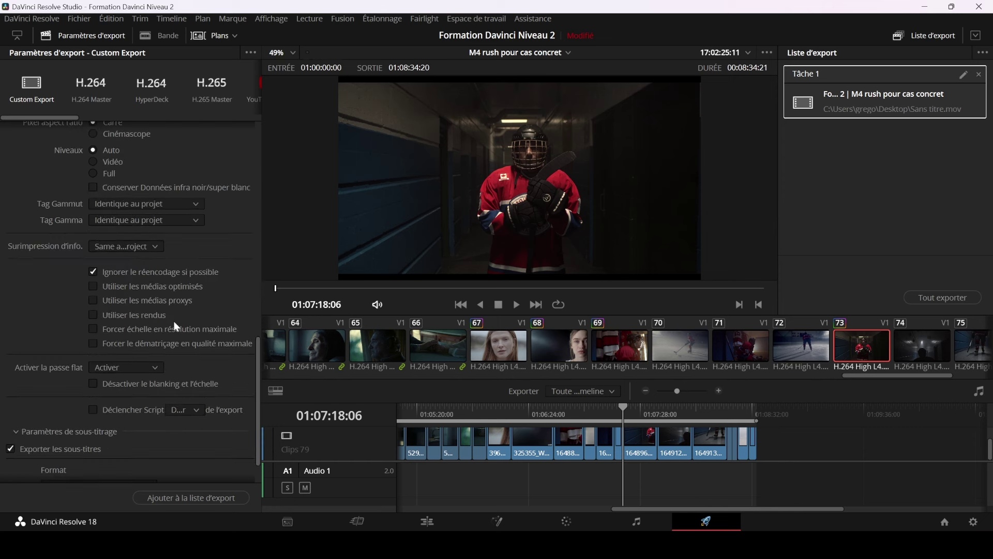
scroll(151, 355, up, 4)
scroll(154, 353, up, 6)
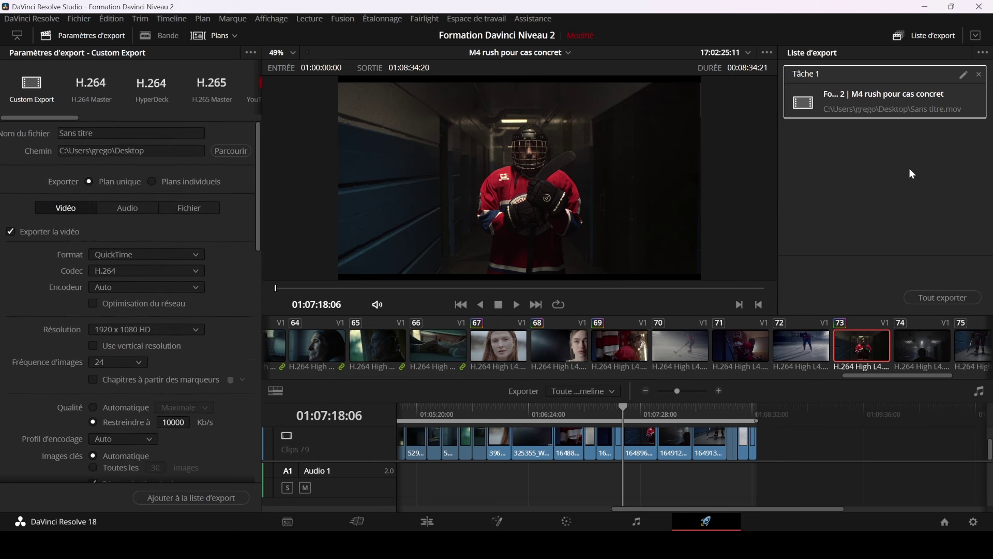
Create two additional outputs, giving export output tabs 1, 2 and 3.
click(251, 53)
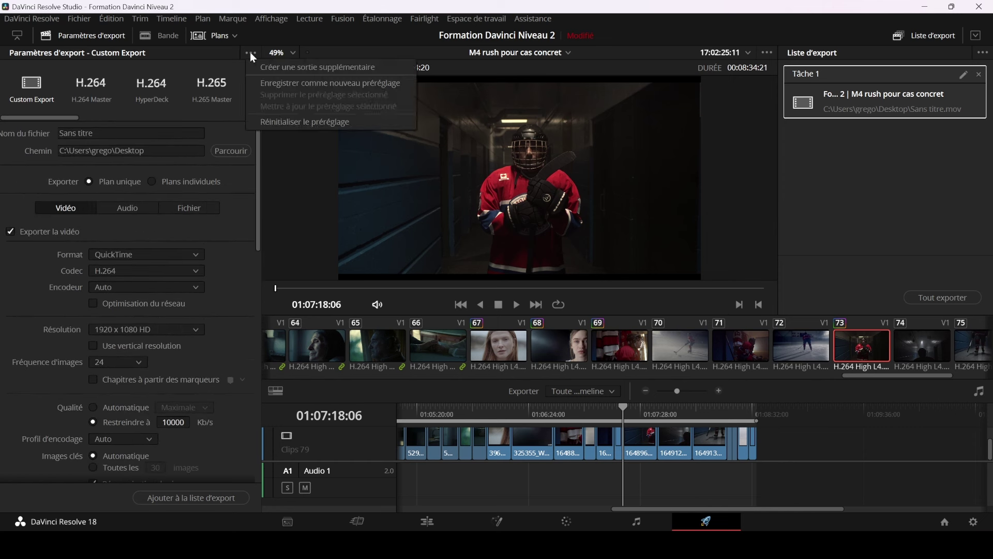
click(279, 71)
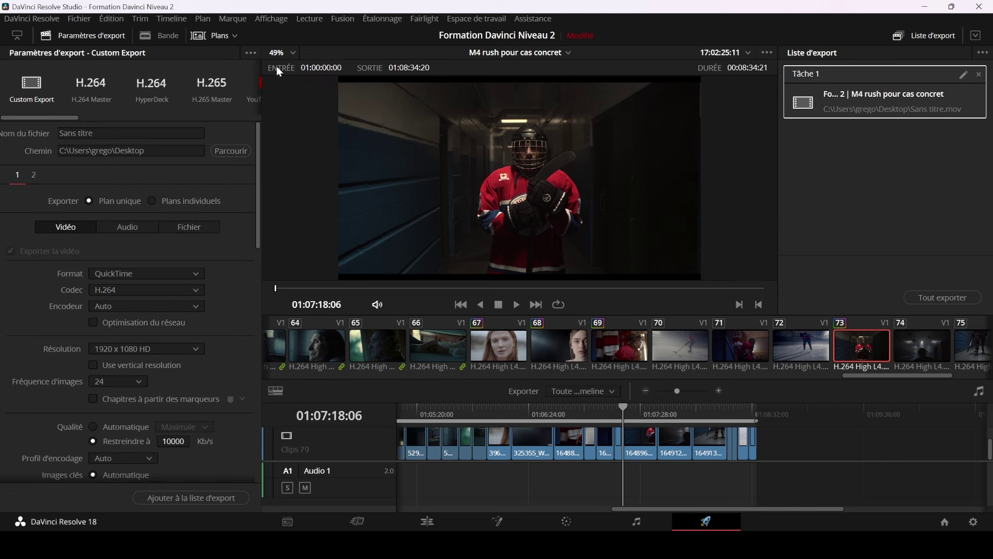
click(34, 177)
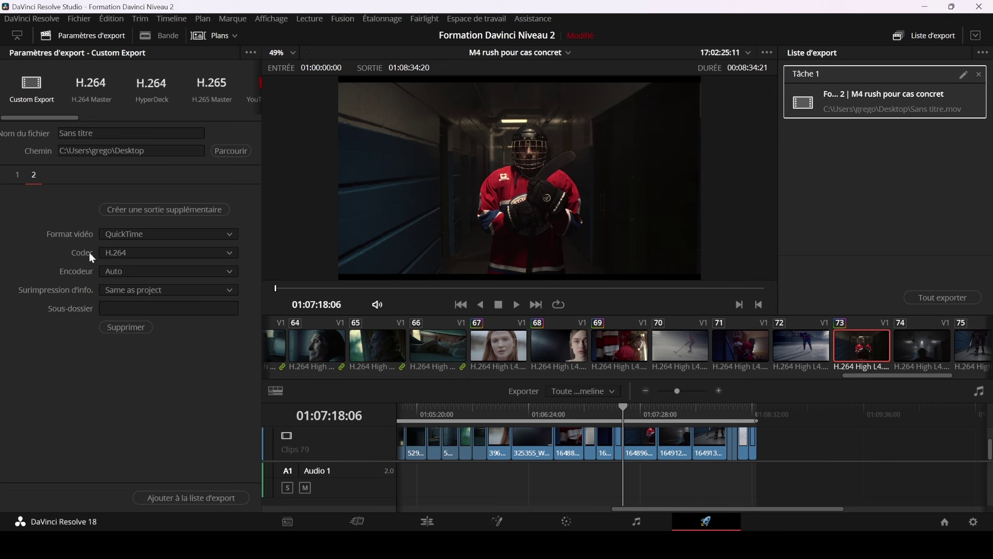
click(251, 52)
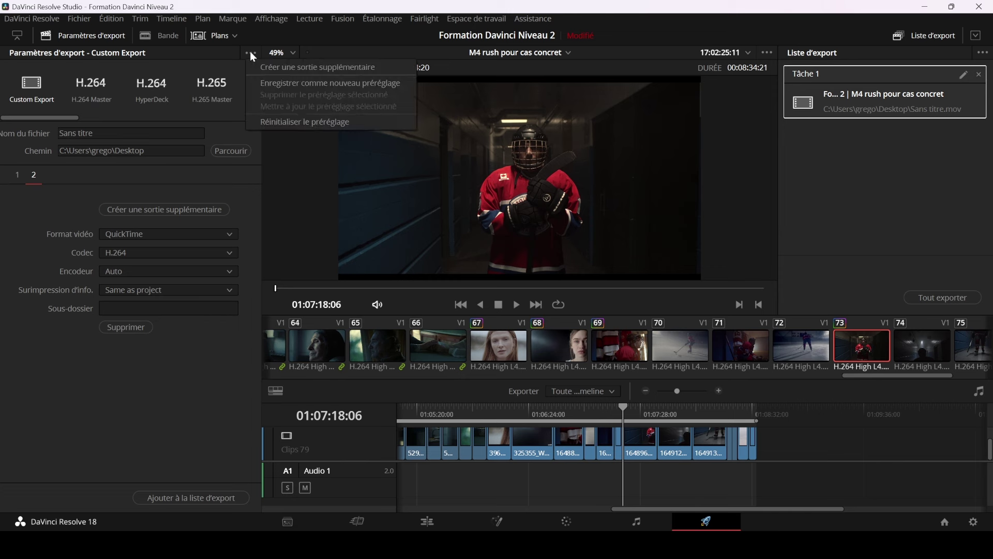
click(271, 70)
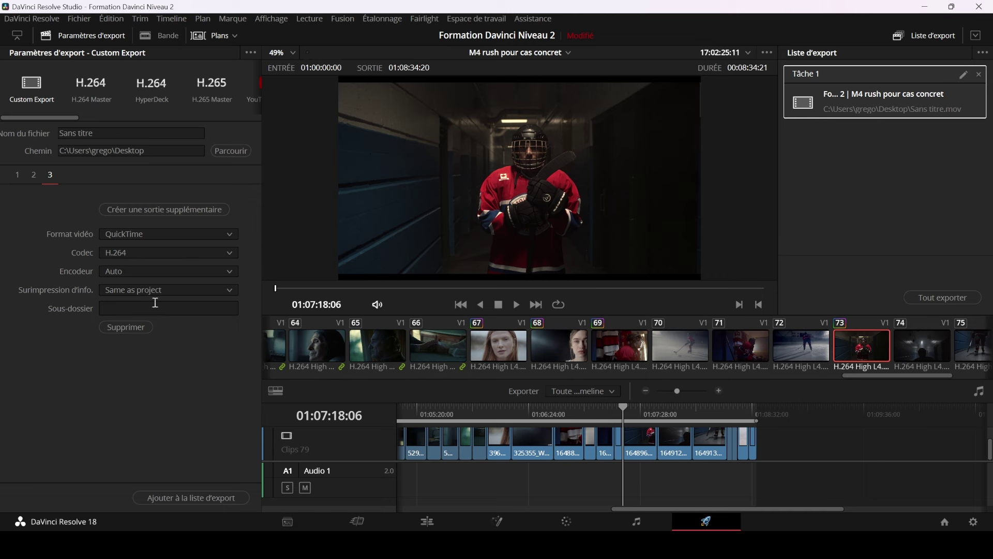
Queue the export, dismiss the duplicate render paths warning, and delete Tâche 1.
click(209, 496)
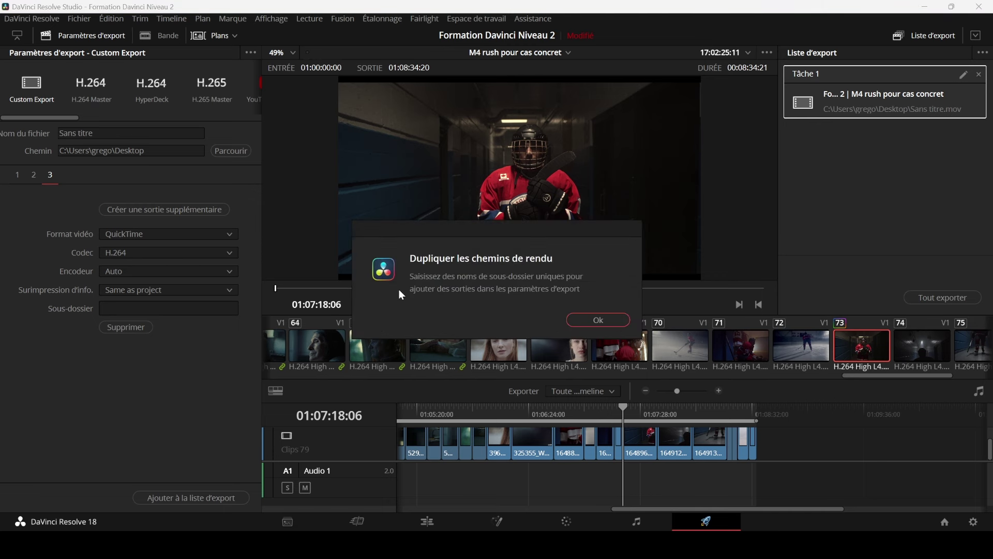
click(603, 321)
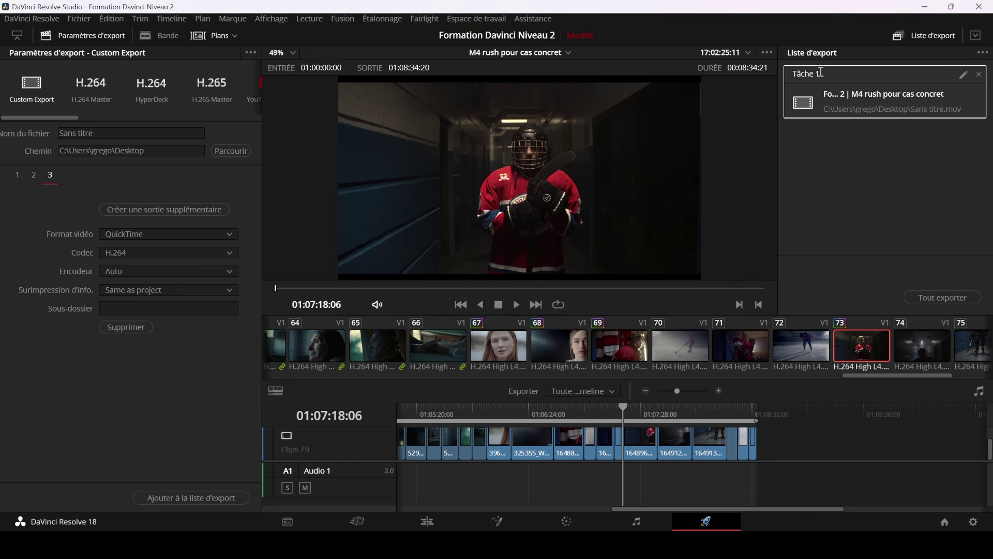
click(979, 75)
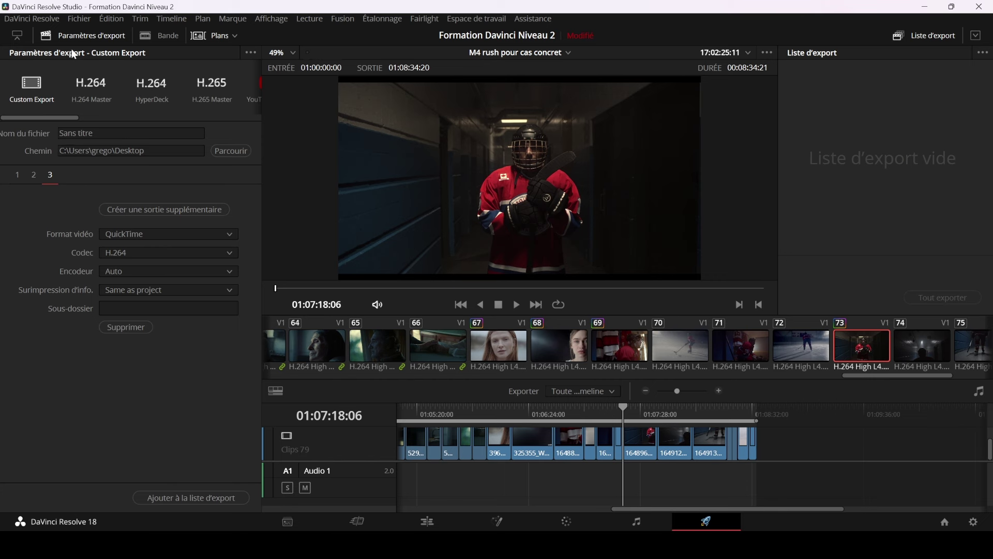
Show output 2's QuickTime H.264 settings, with the panel layout restored to full height.
click(19, 39)
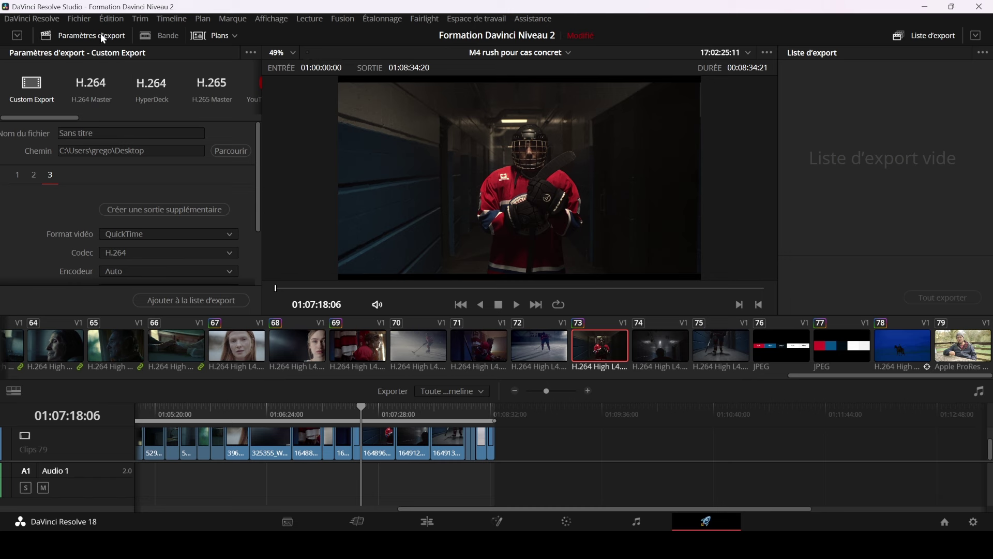
mouse_move(78, 117)
mouse_down()
mouse_move(112, 116)
mouse_move(40, 110)
mouse_up()
scroll(201, 189, down, 3)
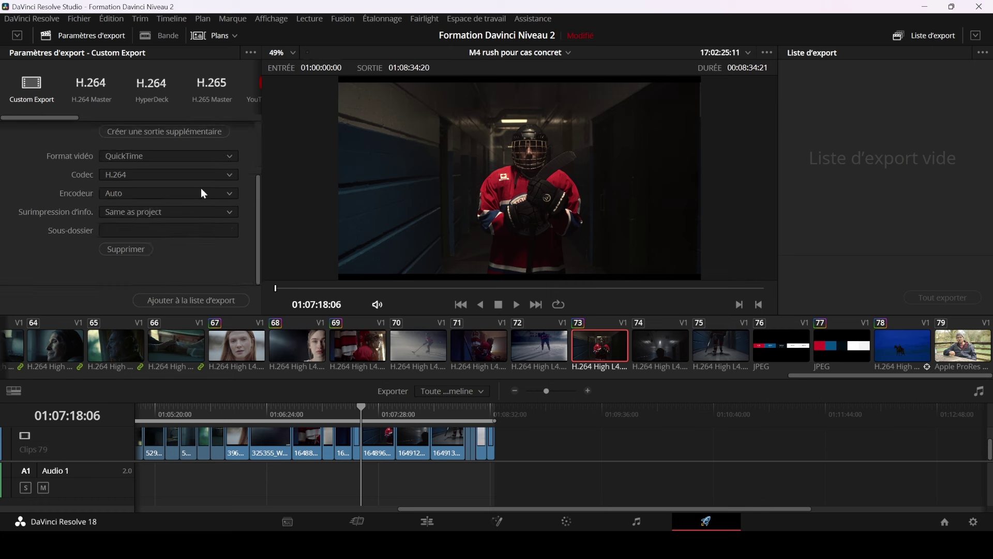
scroll(186, 230, up, 3)
click(33, 174)
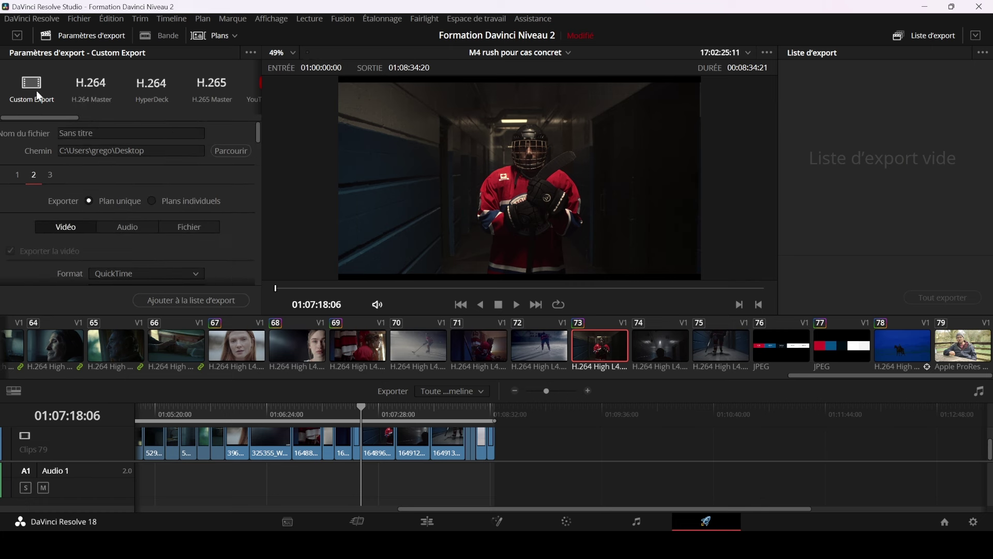
scroll(100, 182, down, 5)
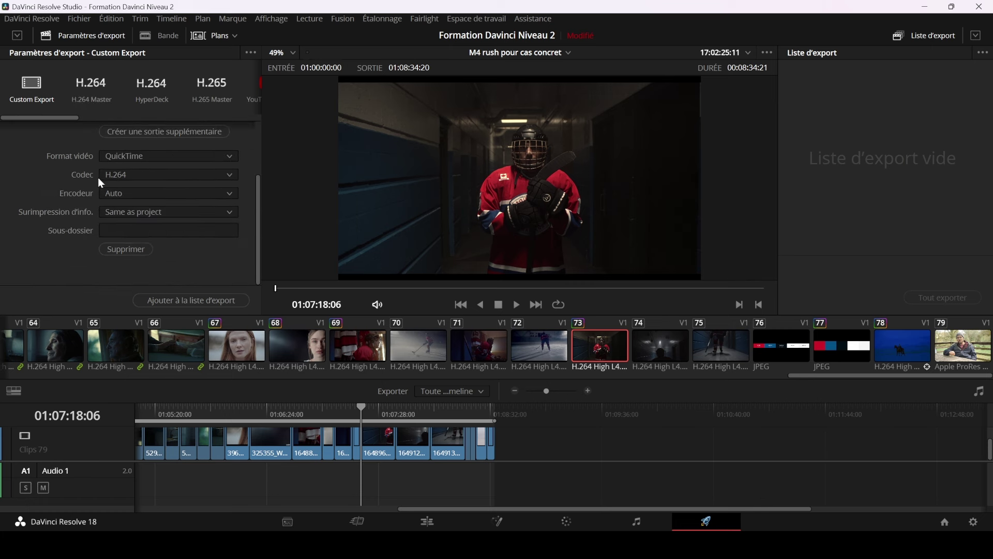
click(17, 35)
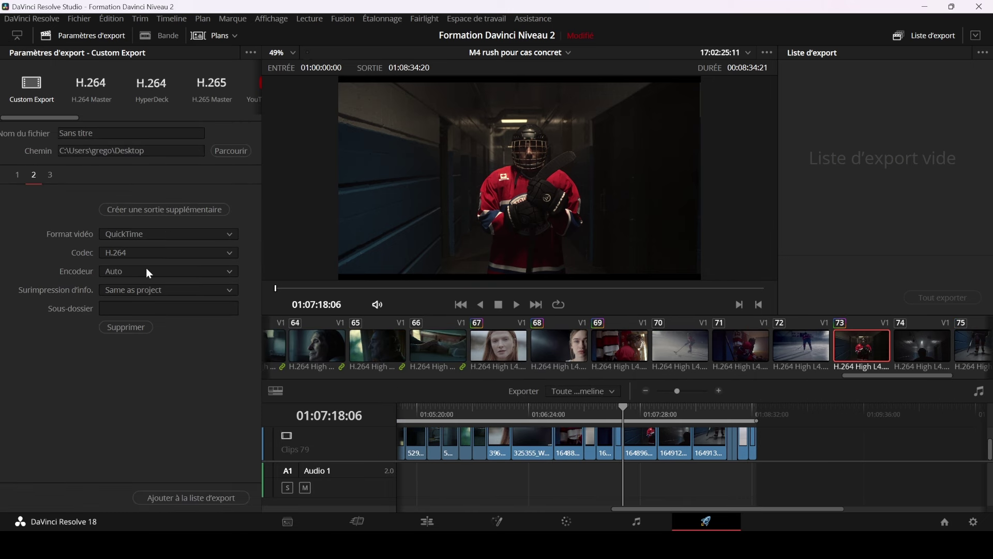